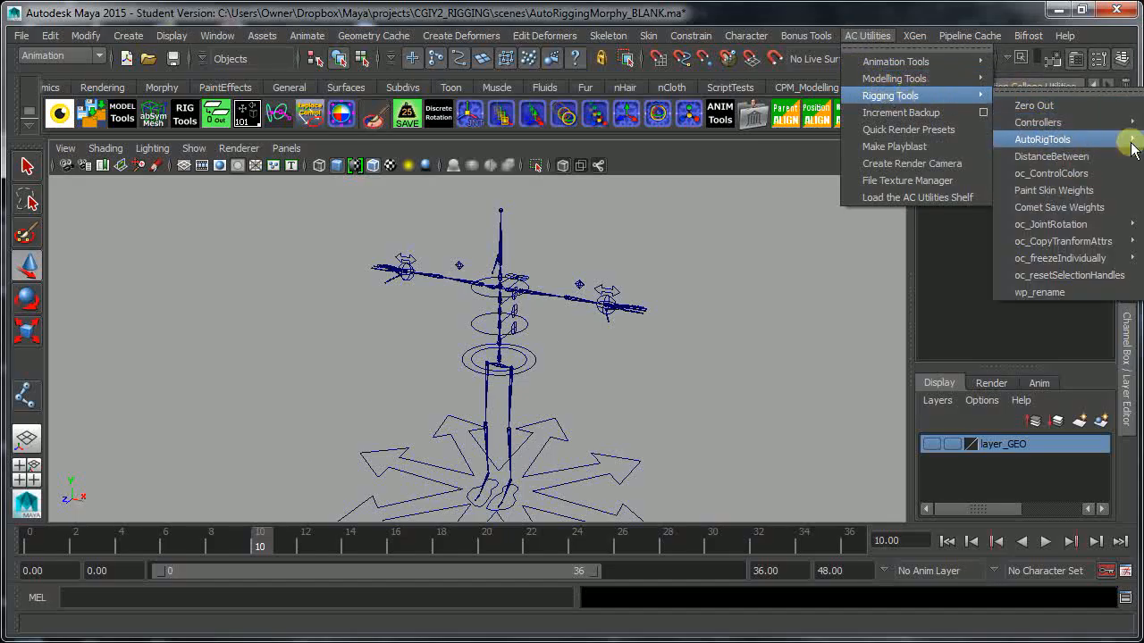
# - Tear off the AutoRigTools rigger list as a floating window and place it over the viewport's upper corner
pyautogui.click(1042, 139)
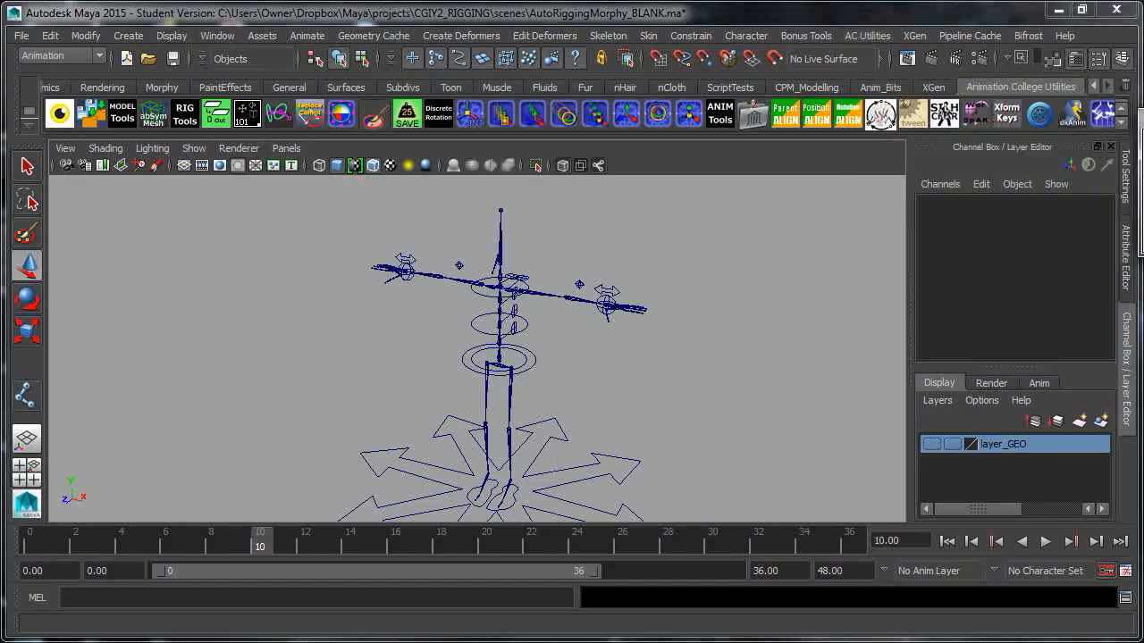
pyautogui.moveTo(913, 153); pyautogui.dragTo(836, 164)
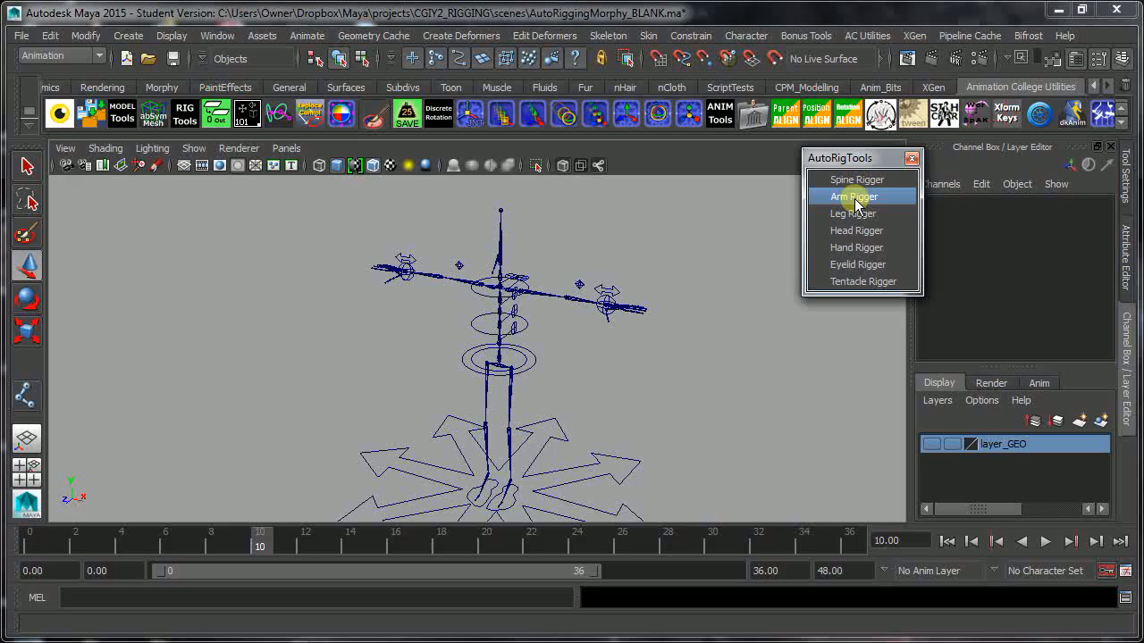
pyautogui.moveTo(847, 164); pyautogui.dragTo(816, 157)
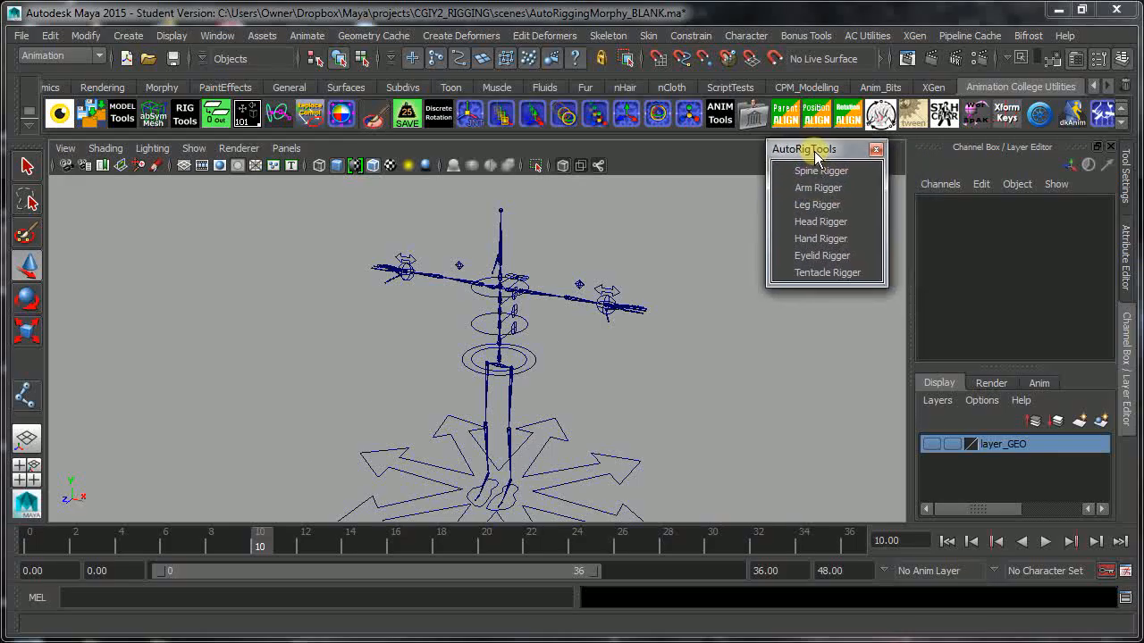
# - Bring up the Outliner, set it clear of the channel list, and select and frame the left clavicle control
pyautogui.click(550, 642)
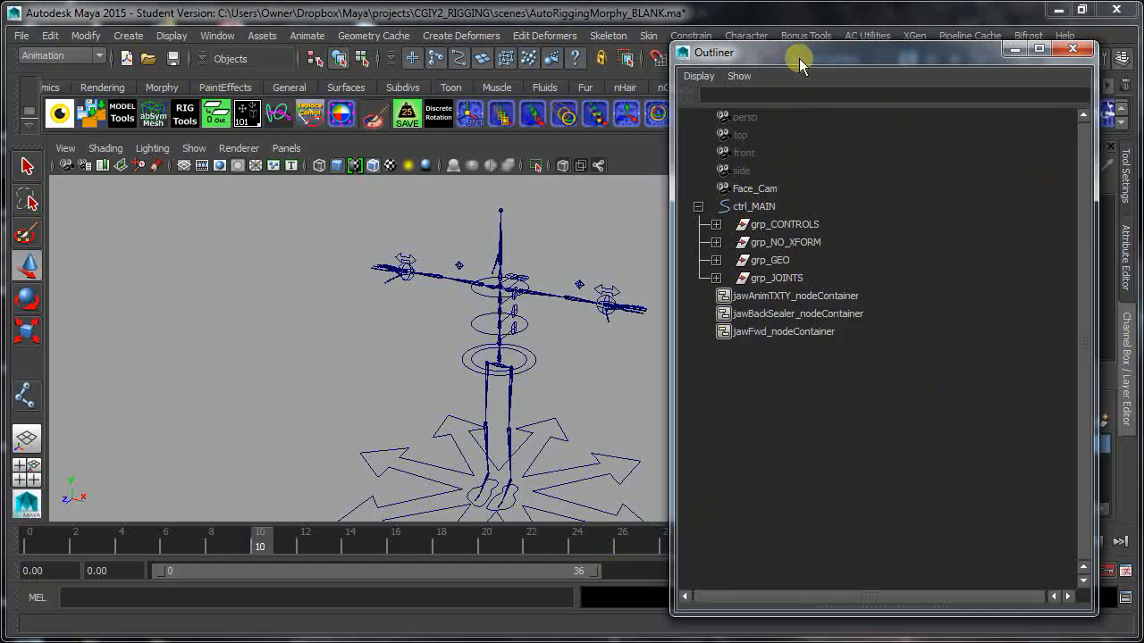
pyautogui.moveTo(797, 50); pyautogui.dragTo(891, 34)
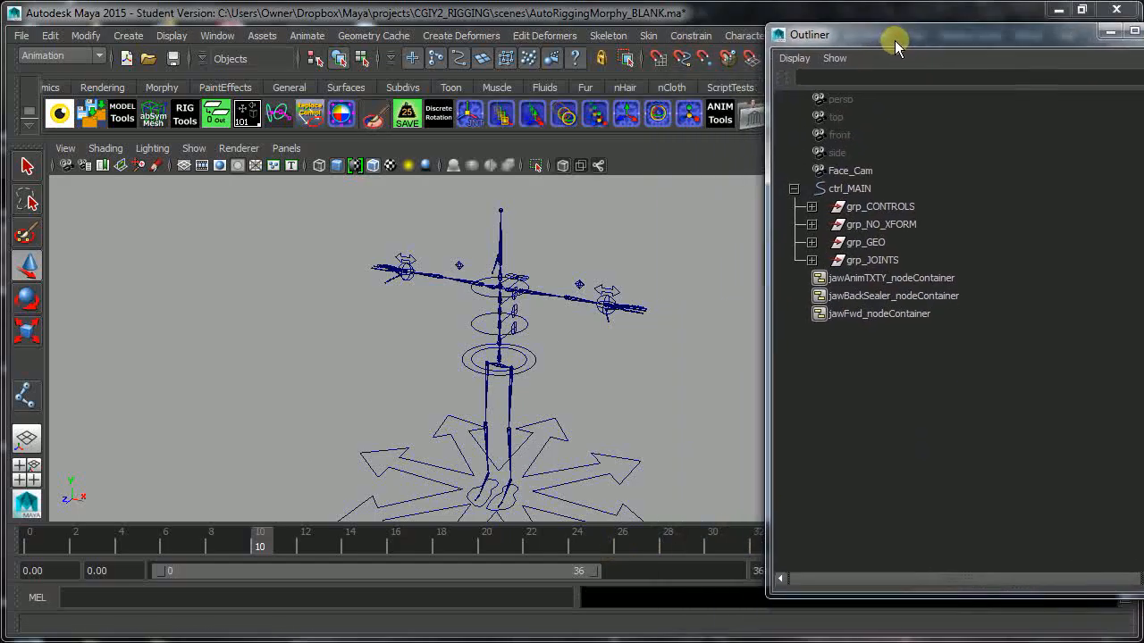
pyautogui.click(524, 273)
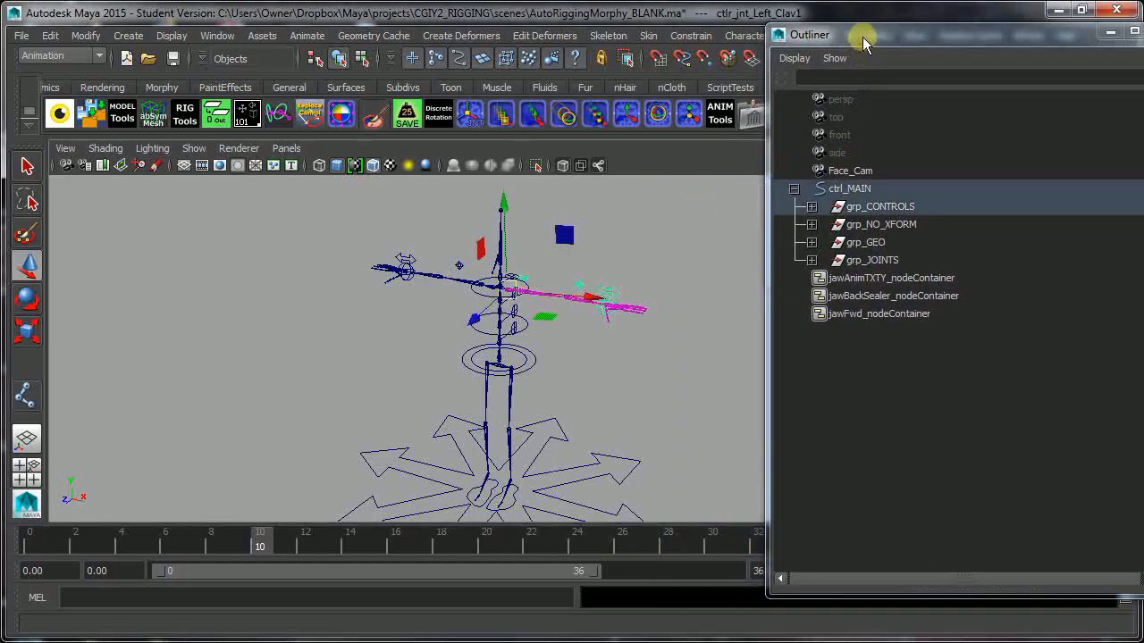
pyautogui.moveTo(862, 37); pyautogui.dragTo(885, 378)
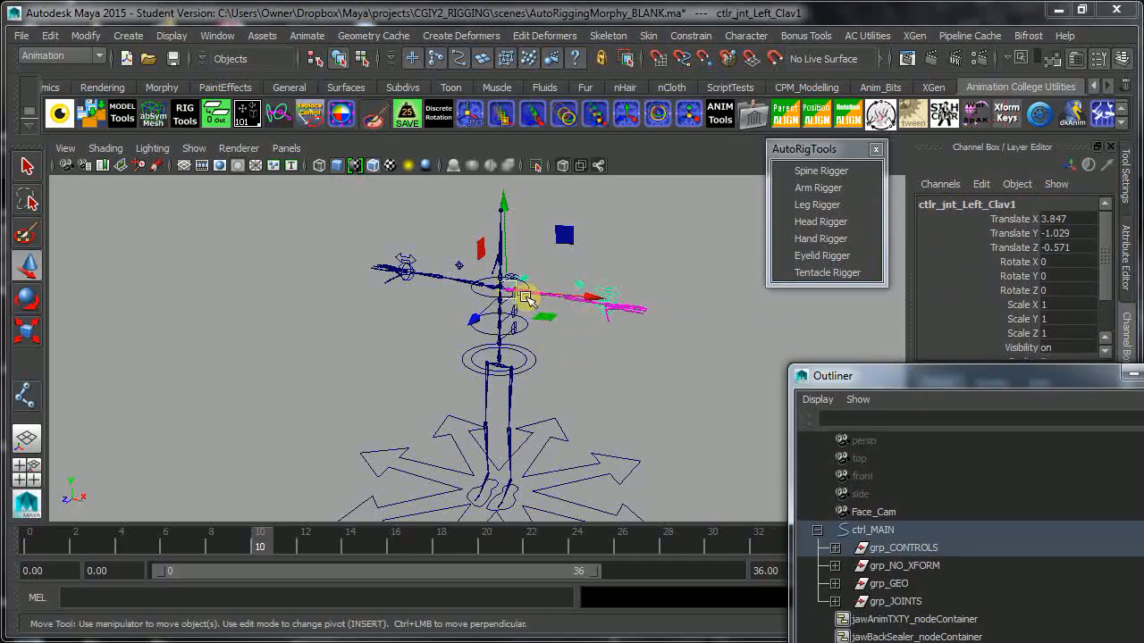
pyautogui.press('f')
pyautogui.keyDown('alt'); pyautogui.moveTo(526, 296); pyautogui.dragTo(489, 415); pyautogui.keyUp('alt')
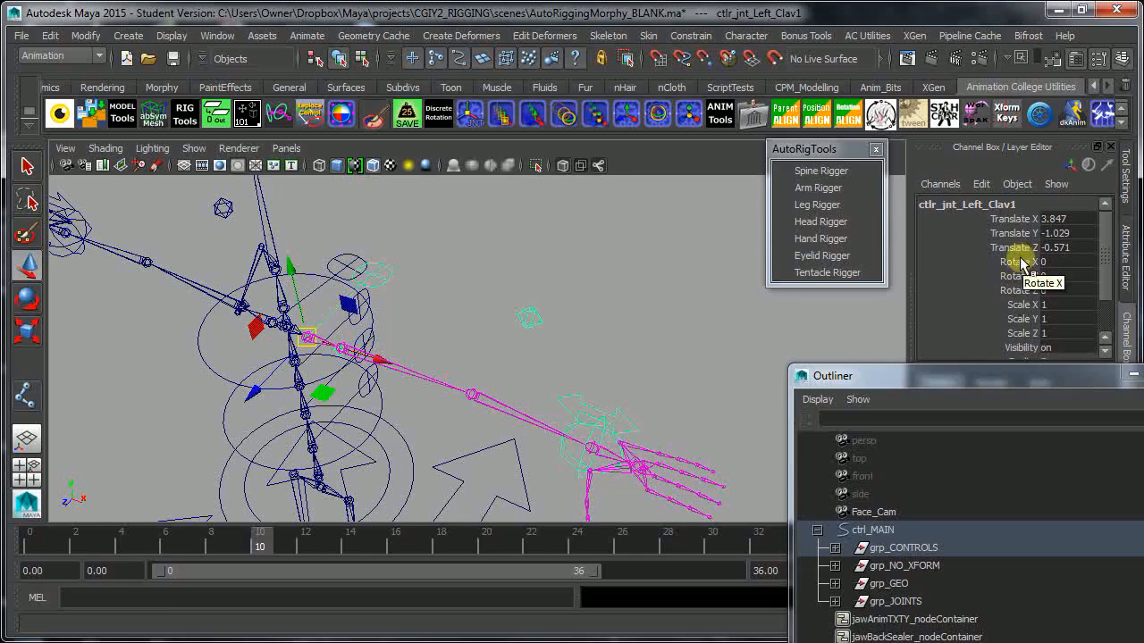
# - Lock and hide the translate, scale, visibility and radius channels on both the left and right clavicle controls
pyautogui.moveTo(1018, 262); pyautogui.dragTo(1024, 295)
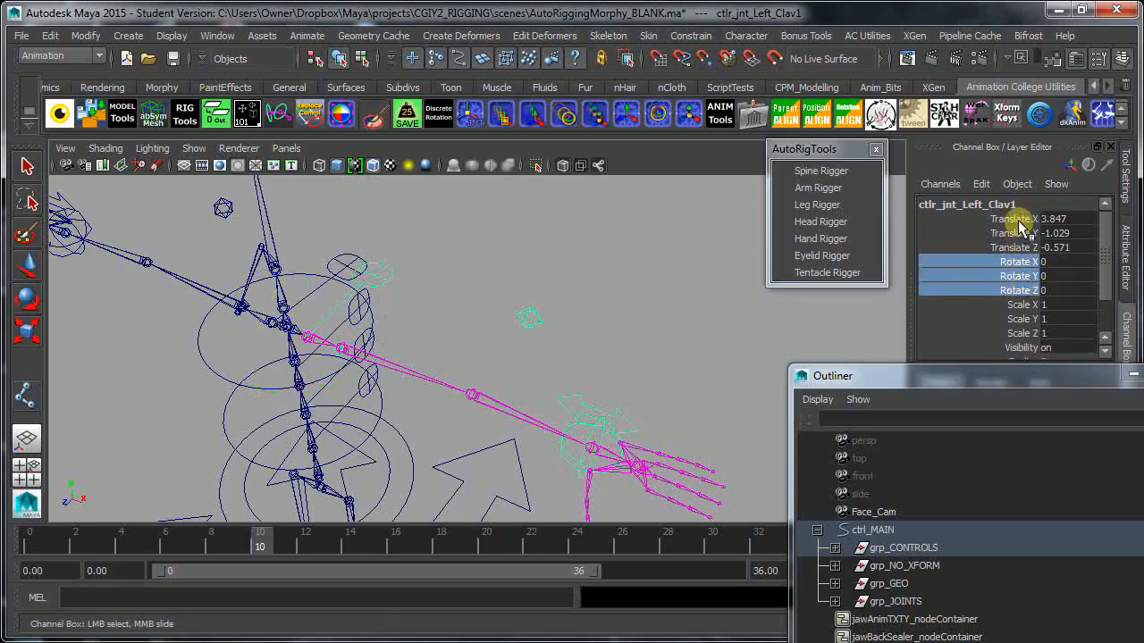
pyautogui.moveTo(1022, 219); pyautogui.dragTo(1020, 248)
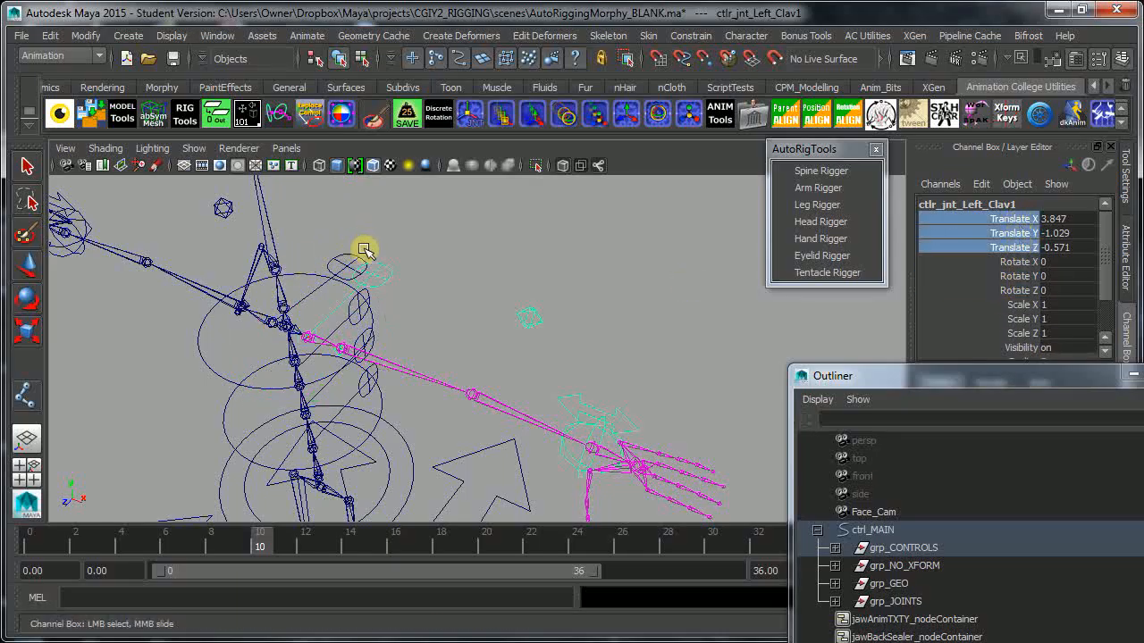
pyautogui.moveTo(377, 273); pyautogui.dragTo(378, 275)
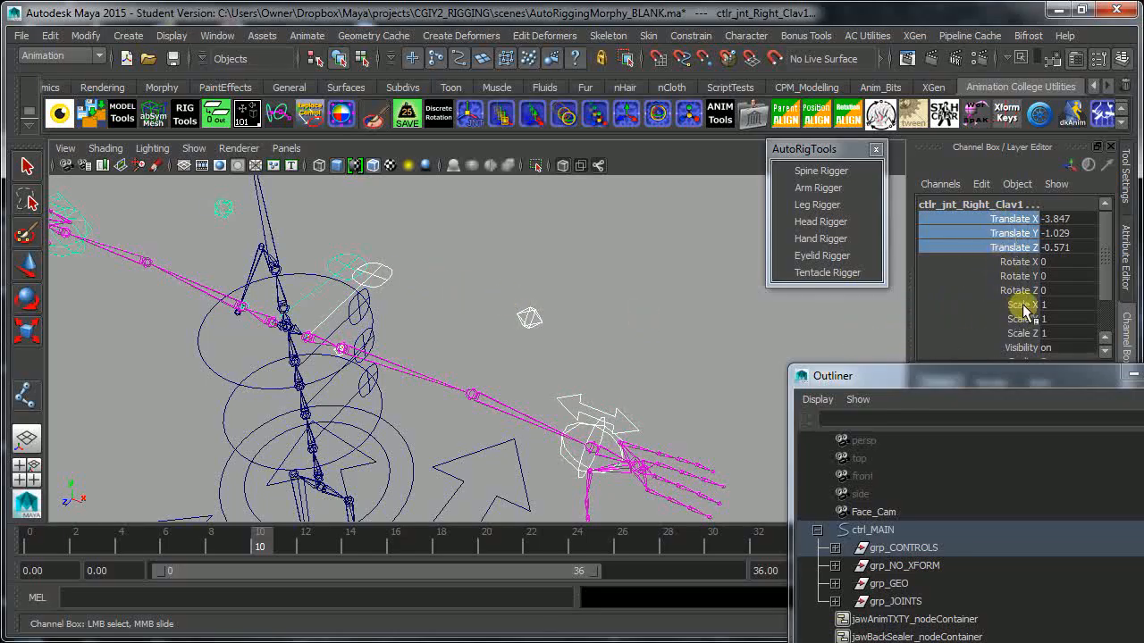
pyautogui.keyDown('shift'); pyautogui.moveTo(1023, 308); pyautogui.dragTo(1030, 331); pyautogui.keyUp('shift')
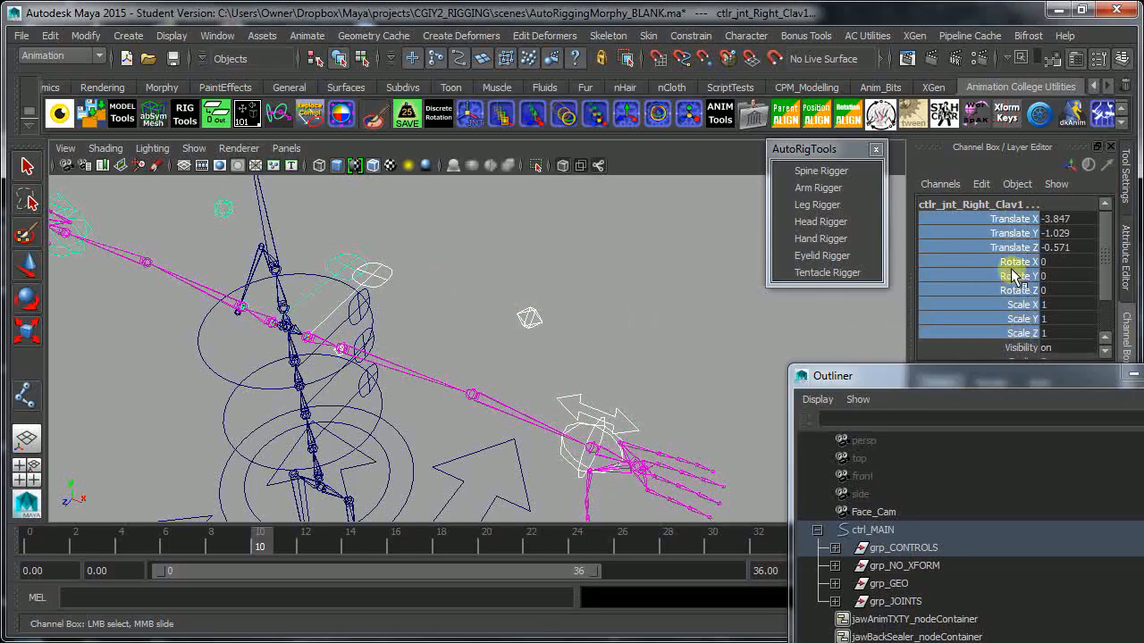
pyautogui.keyDown('ctrl'); pyautogui.moveTo(1015, 266); pyautogui.dragTo(1015, 291); pyautogui.keyUp('ctrl')
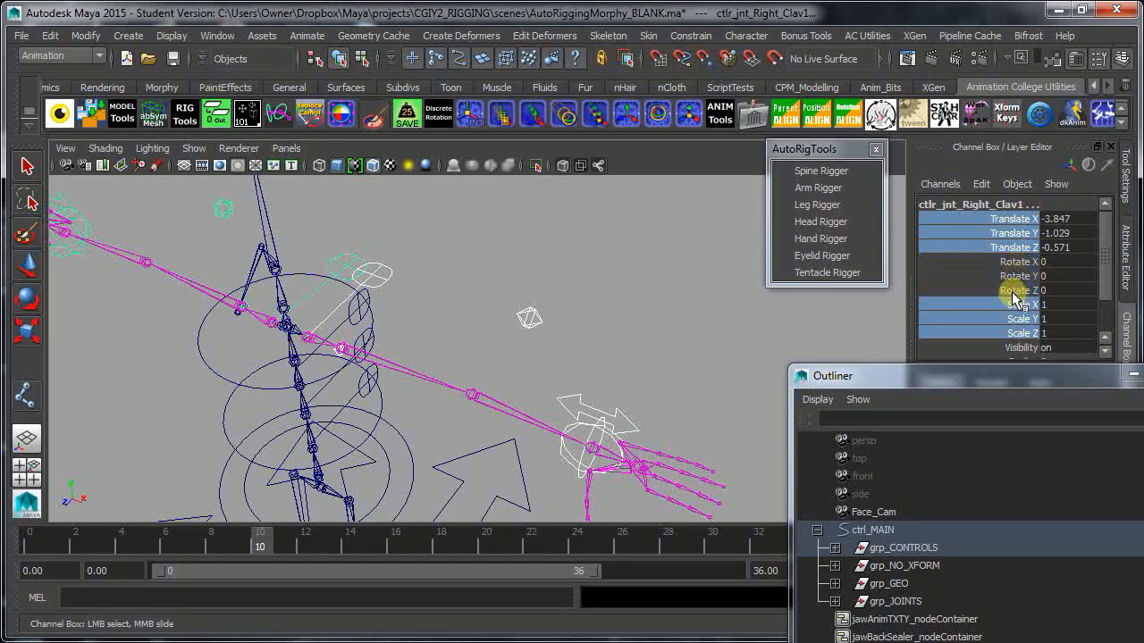
pyautogui.keyDown('ctrl'); pyautogui.click(1025, 348); pyautogui.keyUp('ctrl')
pyautogui.moveTo(1034, 383); pyautogui.dragTo(1034, 420)
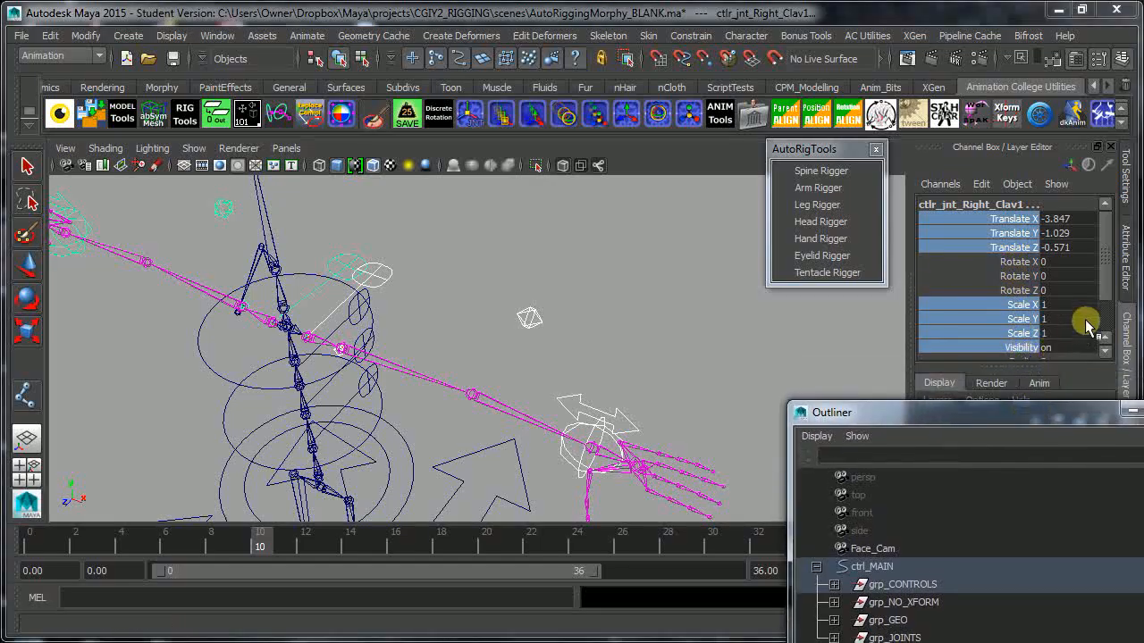
pyautogui.scroll(-2, 1108, 286)
pyautogui.keyDown('ctrl'); pyautogui.click(1019, 320); pyautogui.keyUp('ctrl')
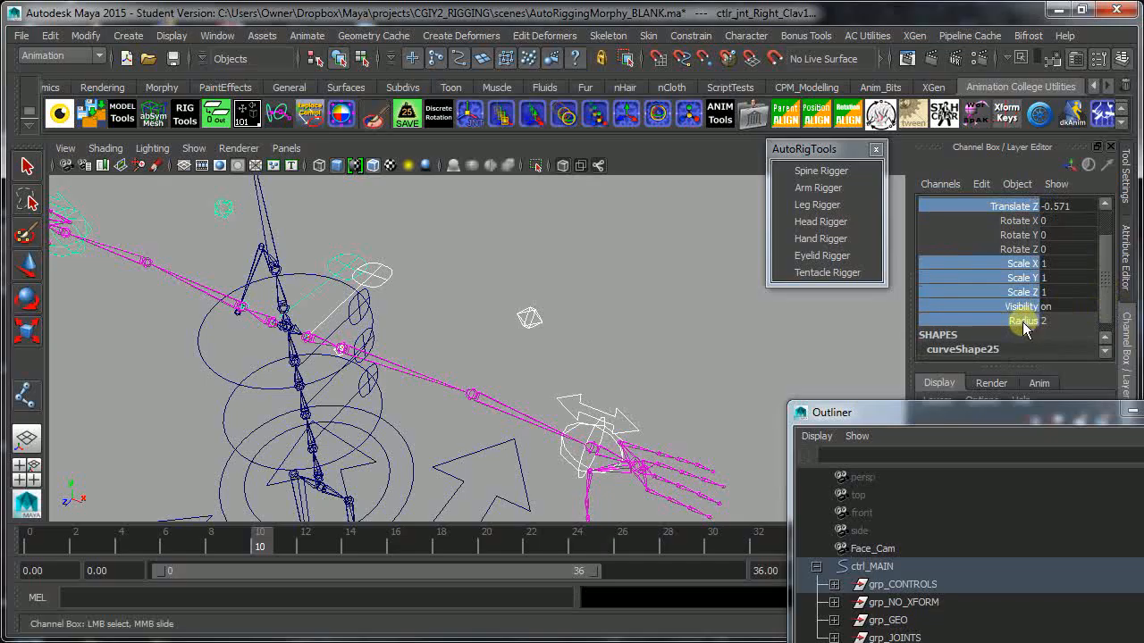
pyautogui.rightClick(1021, 324)
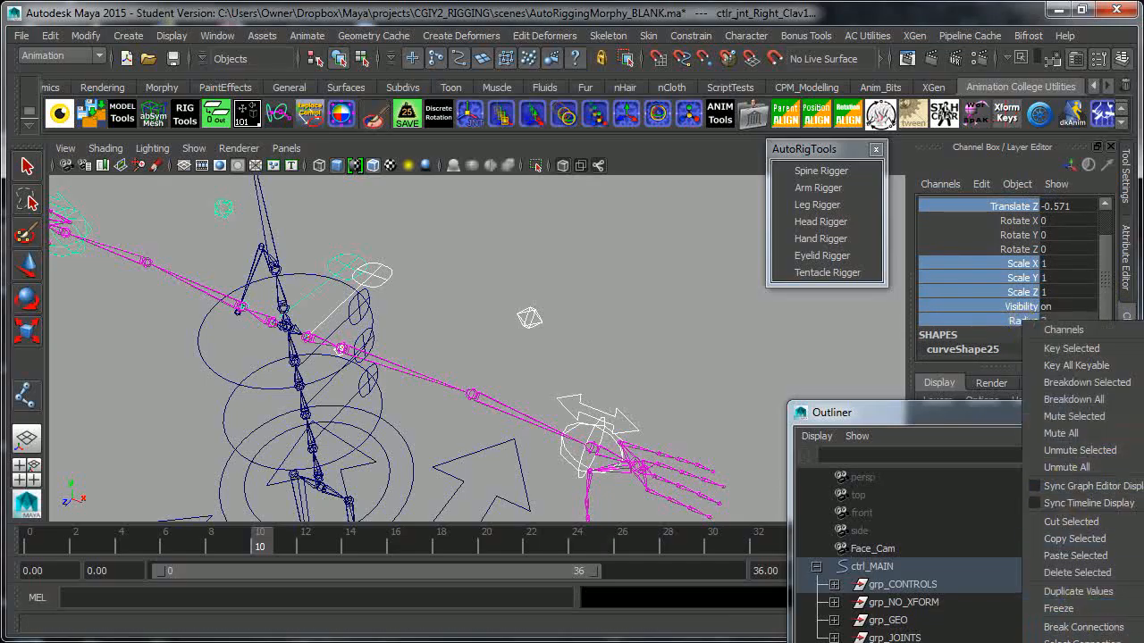
pyautogui.click(1079, 642)
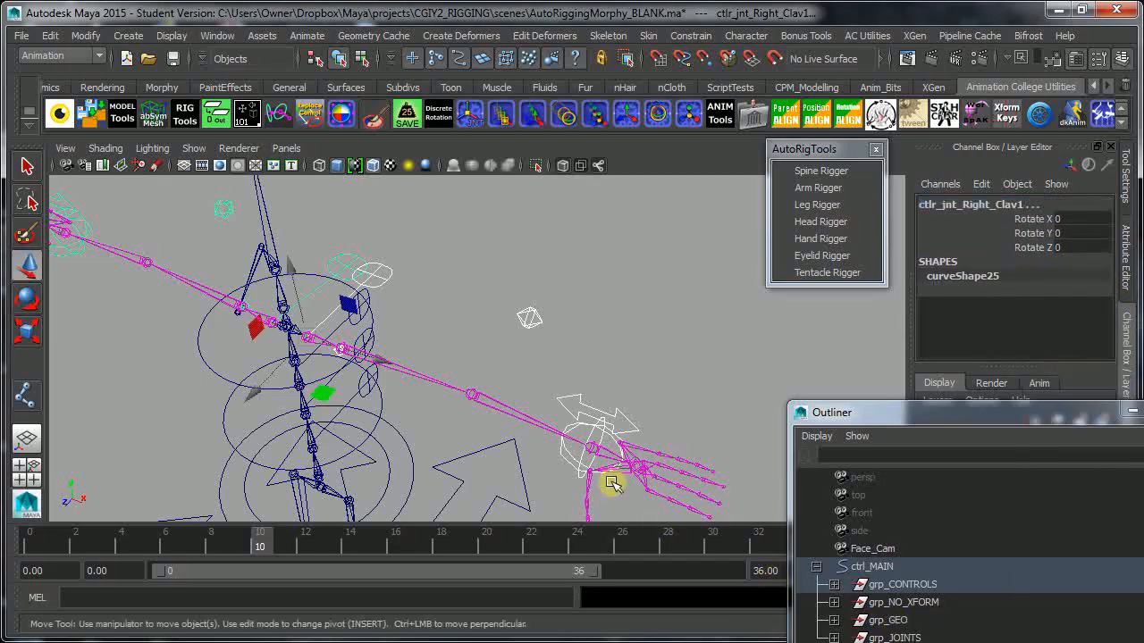
# - Check the available channels on the left clavicle, elbow pole vector and wrist IK controls, clearing the Outliner out of view
pyautogui.click(487, 309)
pyautogui.click(390, 277)
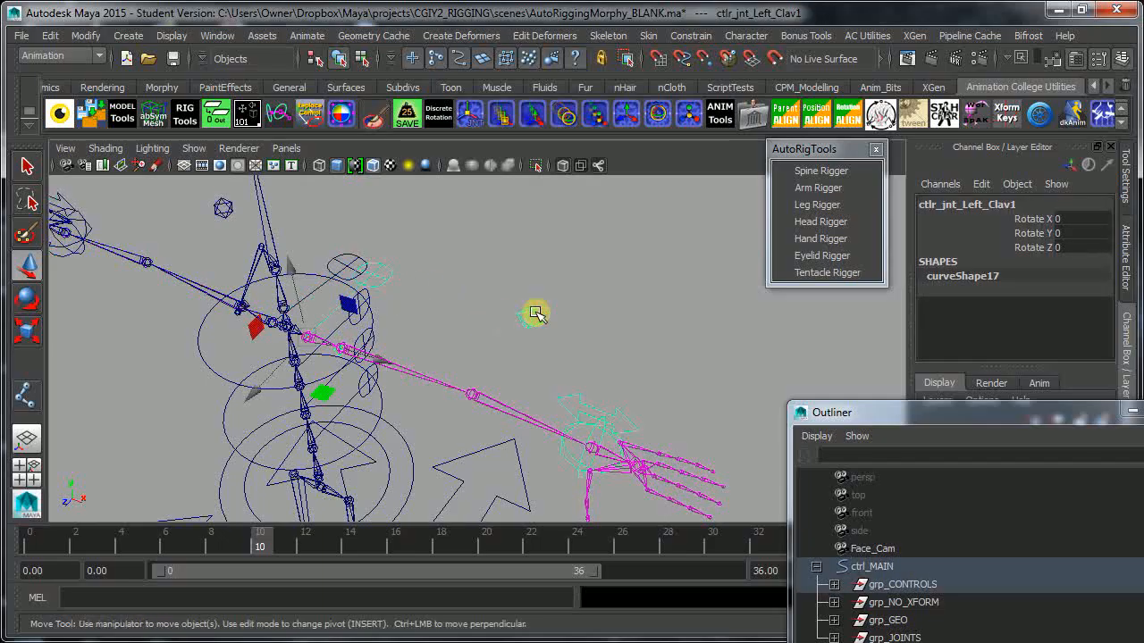
pyautogui.click(533, 315)
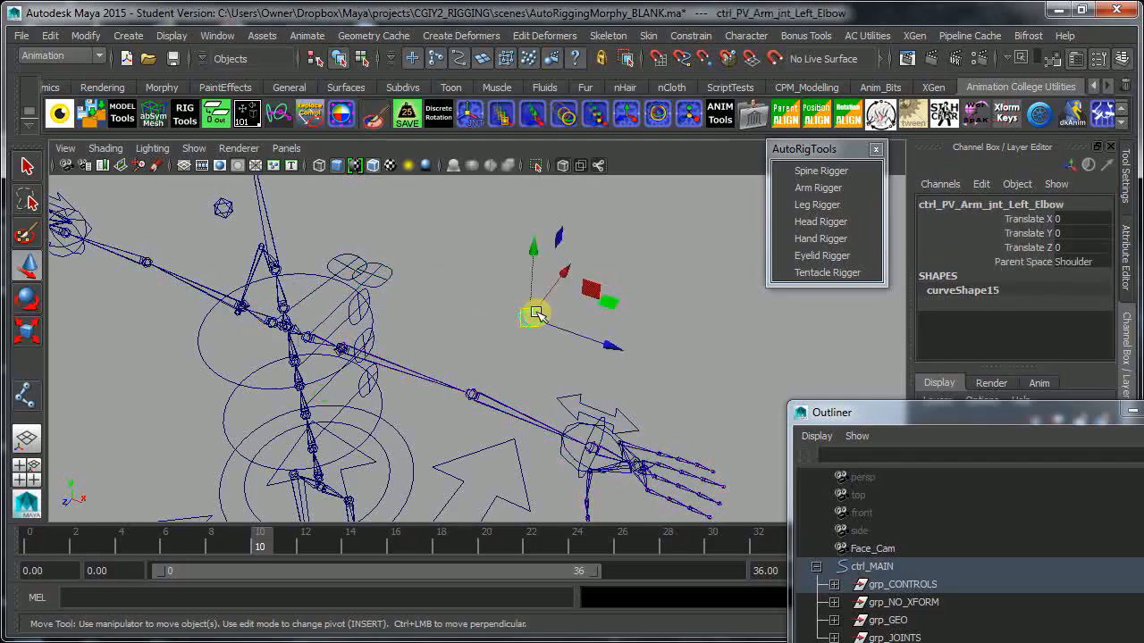
pyautogui.click(565, 460)
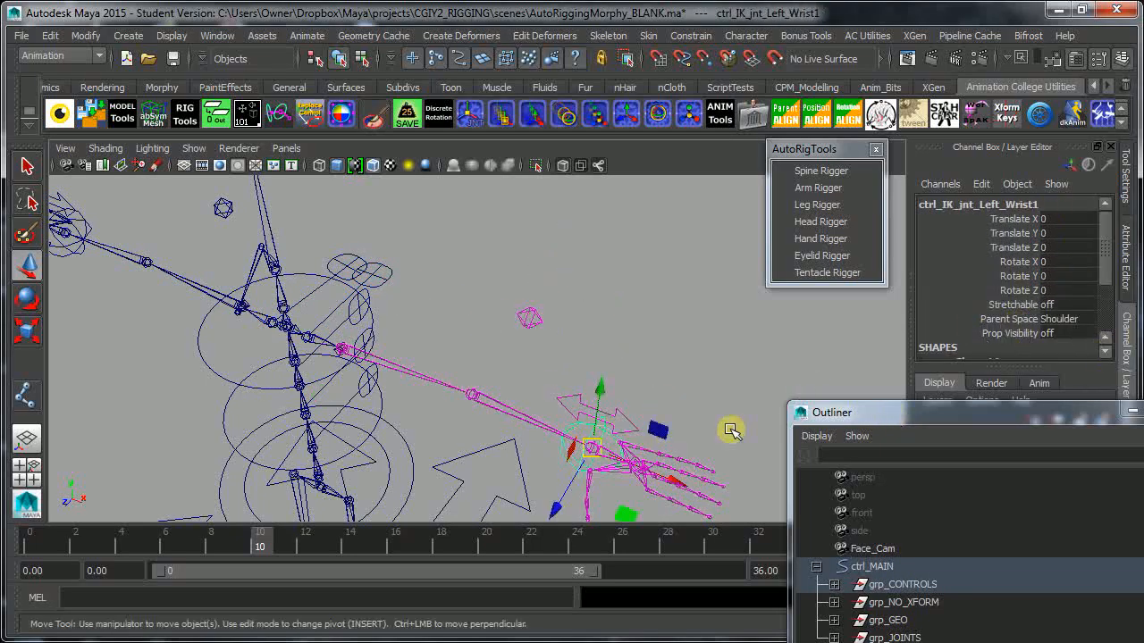
pyautogui.moveTo(884, 420); pyautogui.dragTo(1143, 408)
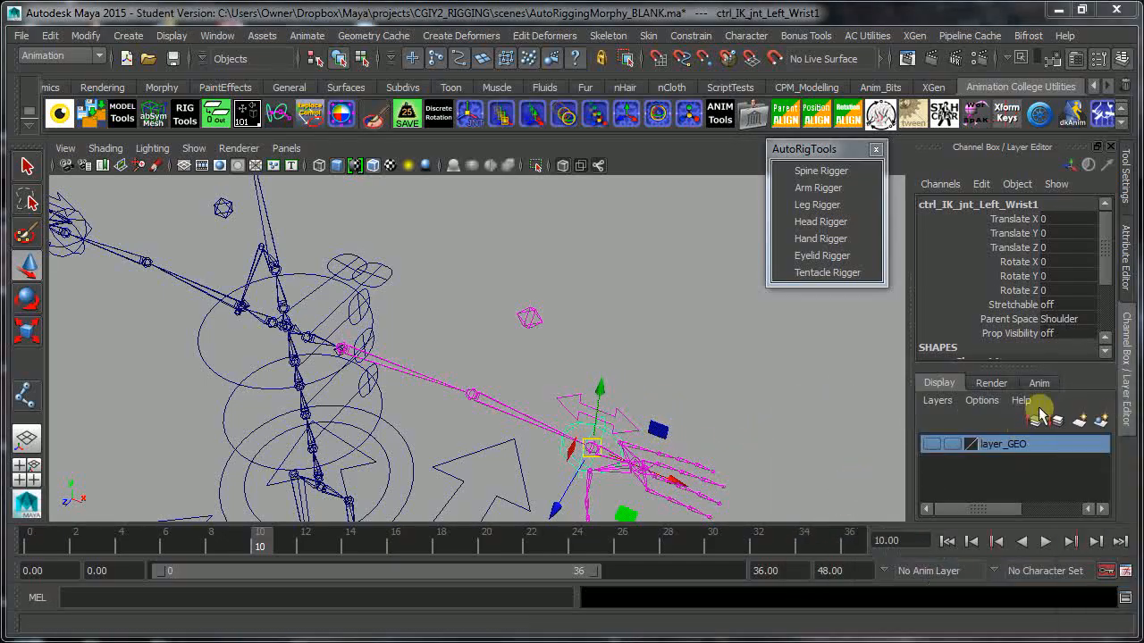
# - Test the left wrist IK control by moving it with Stretchable on, undoing the move and turning Stretchable off
pyautogui.keyDown('alt'); pyautogui.moveTo(702, 473); pyautogui.dragTo(703, 376); pyautogui.keyUp('alt')
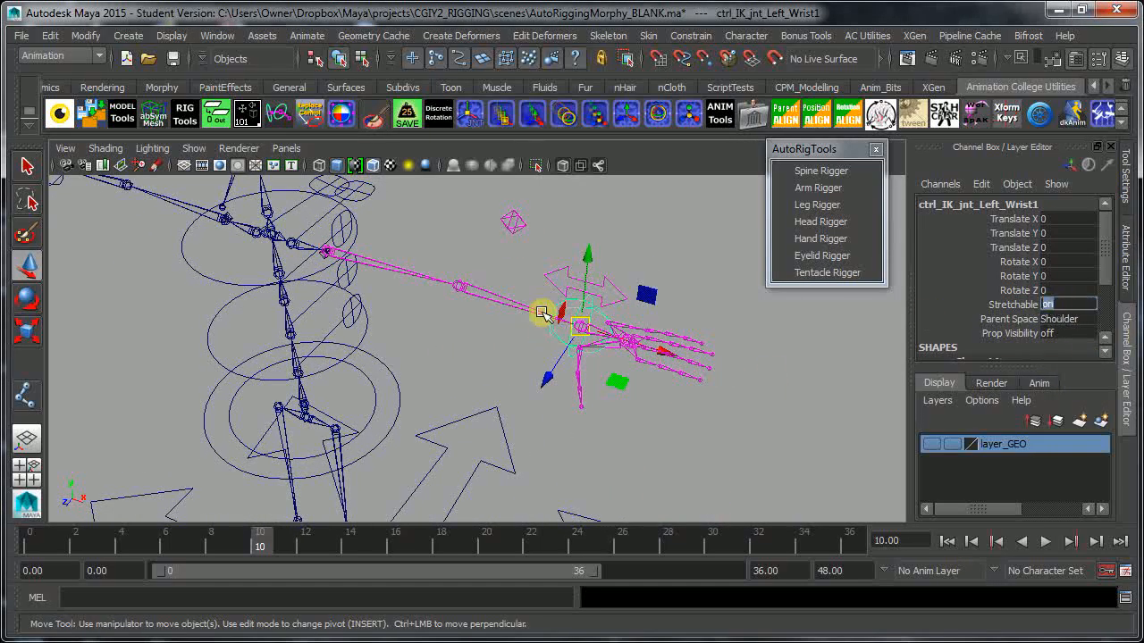
pyautogui.moveTo(649, 295); pyautogui.dragTo(645, 243, button='middle')
pyautogui.moveTo(644, 241); pyautogui.dragTo(627, 293)
pyautogui.hotkey('ctrl', 'z')
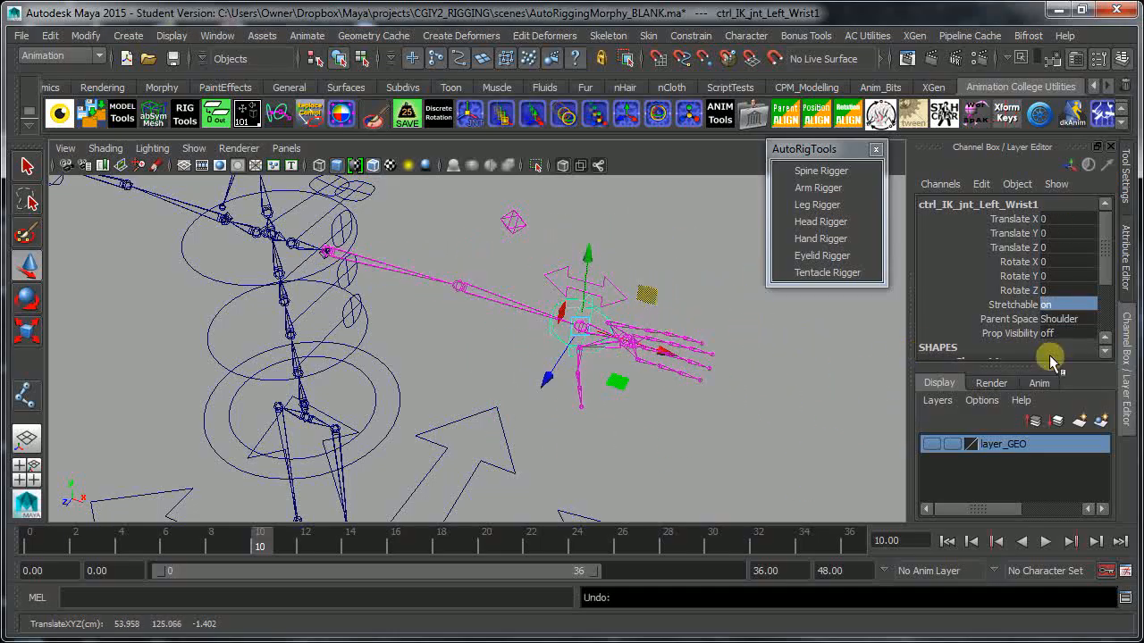
pyautogui.click(1054, 304)
# - Open the Leg Rigger and assign jnt_Left_Hip as its Hip Joint
pyautogui.keyDown('alt'); pyautogui.moveTo(709, 423); pyautogui.dragTo(638, 375); pyautogui.keyUp('alt')
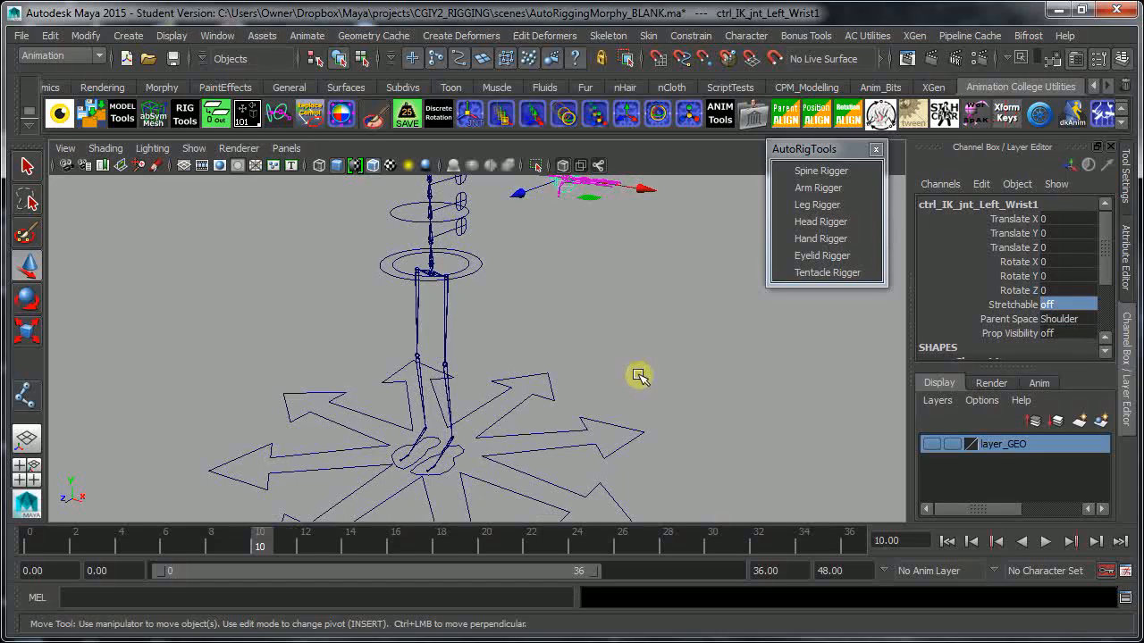
pyautogui.click(817, 205)
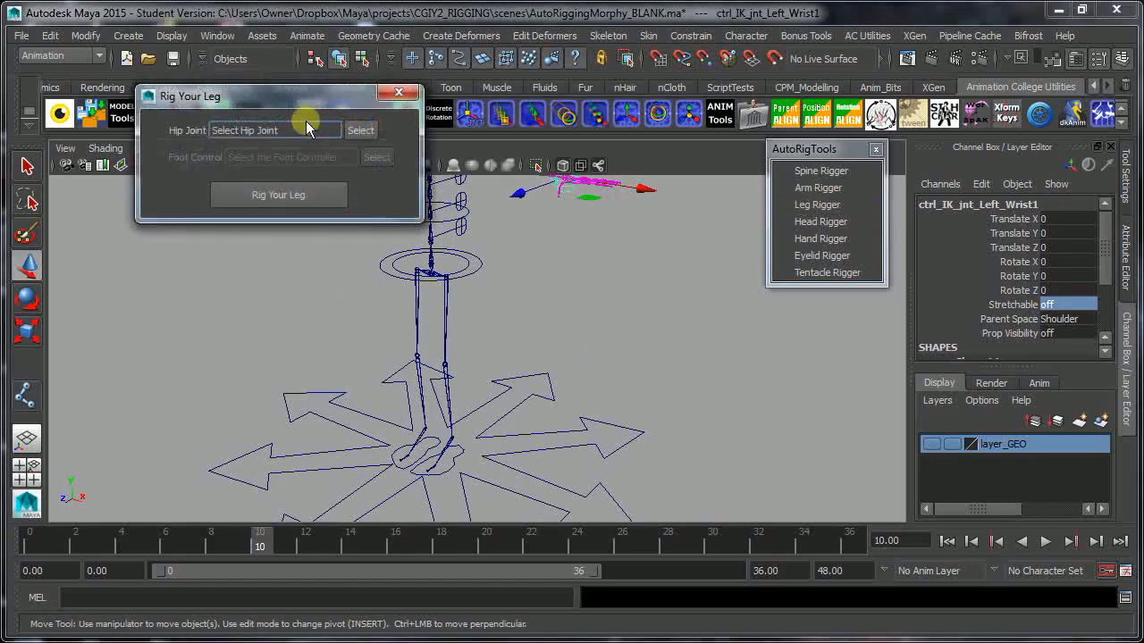
pyautogui.moveTo(270, 101); pyautogui.dragTo(741, 352)
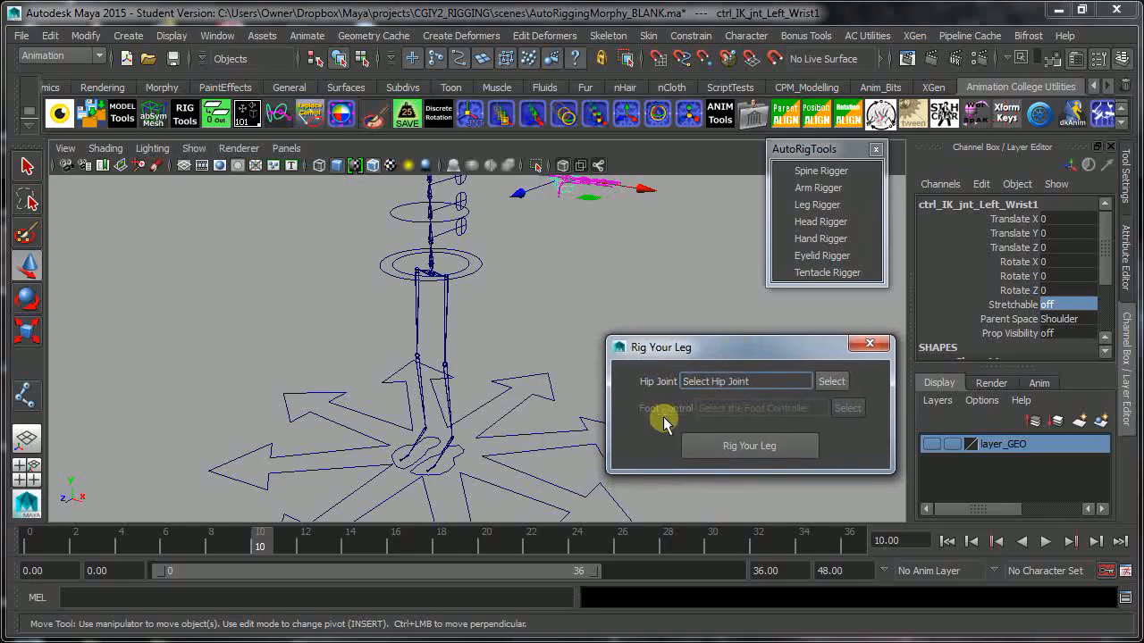
pyautogui.click(446, 299)
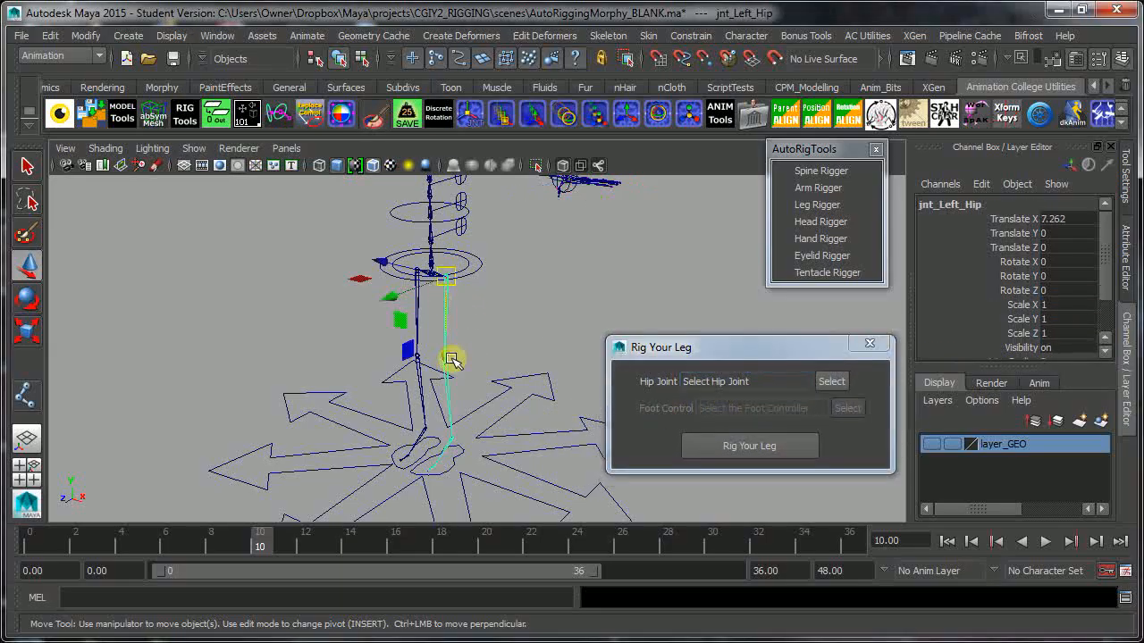
pyautogui.click(831, 382)
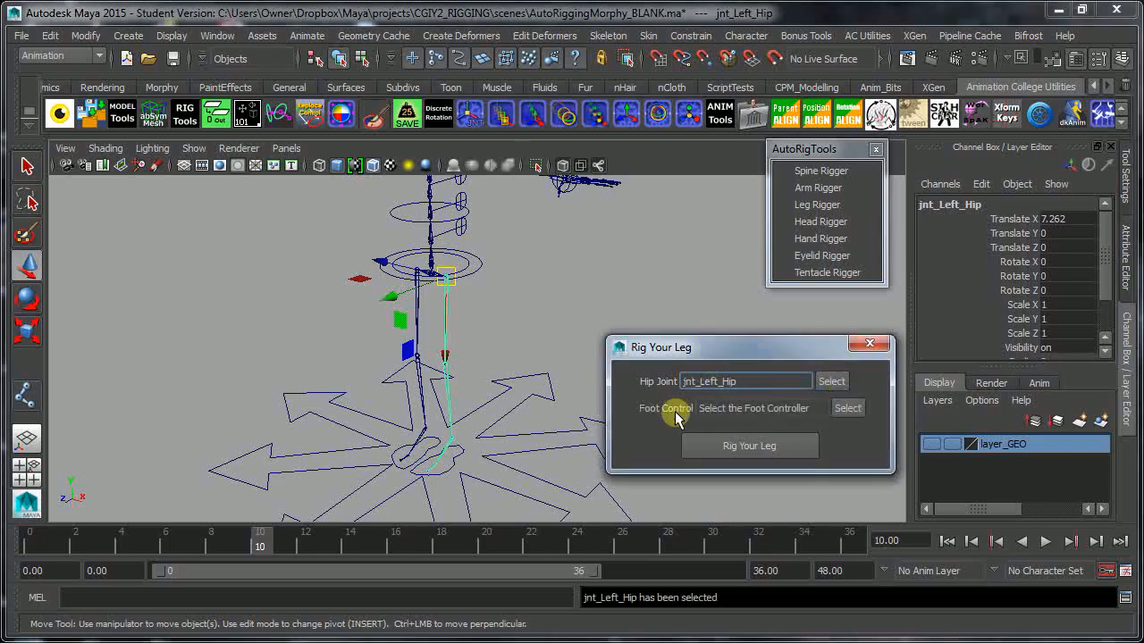
# - Select the left foot controller curve and frame it closely together with the foot joints
pyautogui.click(450, 460)
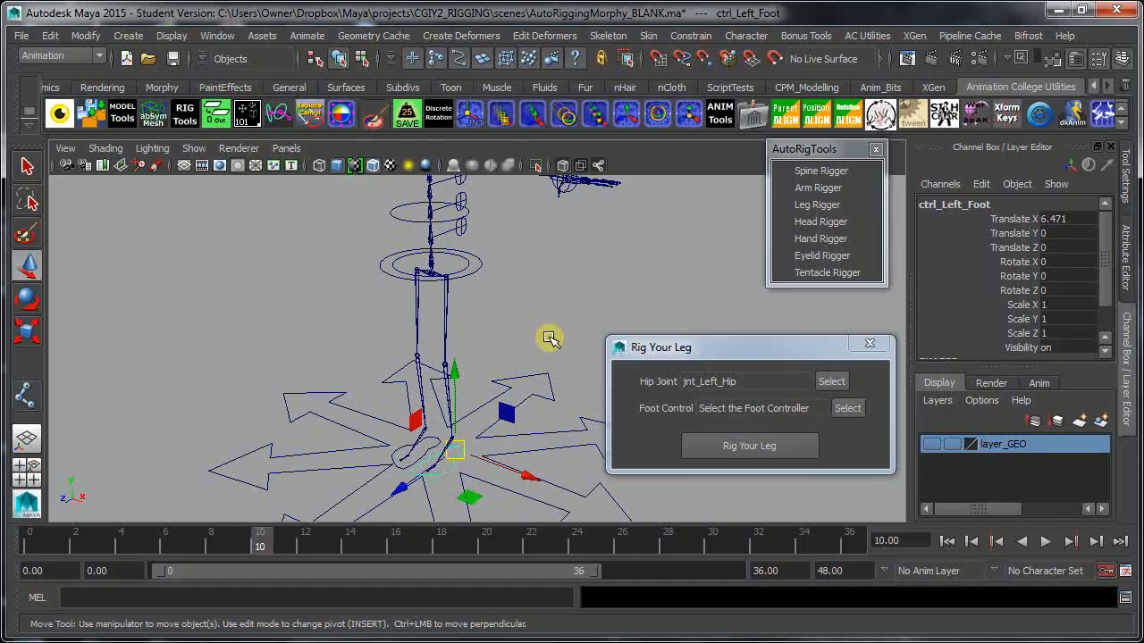
pyautogui.keyDown('alt'); pyautogui.moveTo(547, 399); pyautogui.dragTo(485, 424); pyautogui.keyUp('alt')
pyautogui.scroll(4, 487, 424)
pyautogui.keyDown('alt'); pyautogui.moveTo(488, 425); pyautogui.dragTo(416, 171, button='middle'); pyautogui.keyUp('alt')
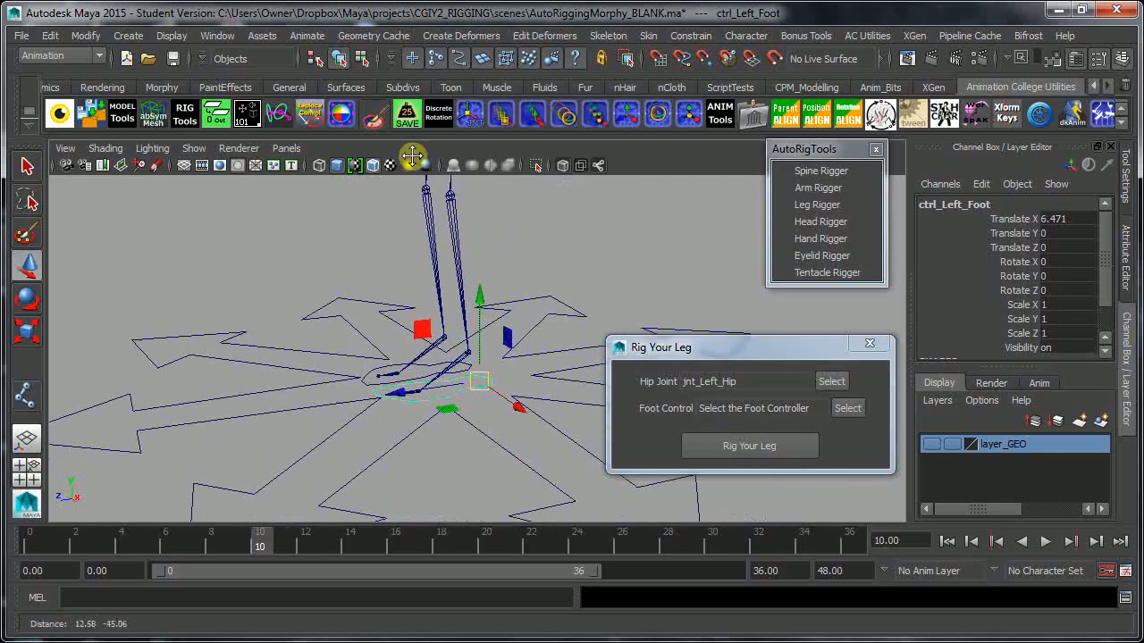
pyautogui.scroll(6, 497, 351)
pyautogui.keyDown('alt'); pyautogui.moveTo(505, 376); pyautogui.dragTo(504, 294, button='middle'); pyautogui.keyUp('alt')
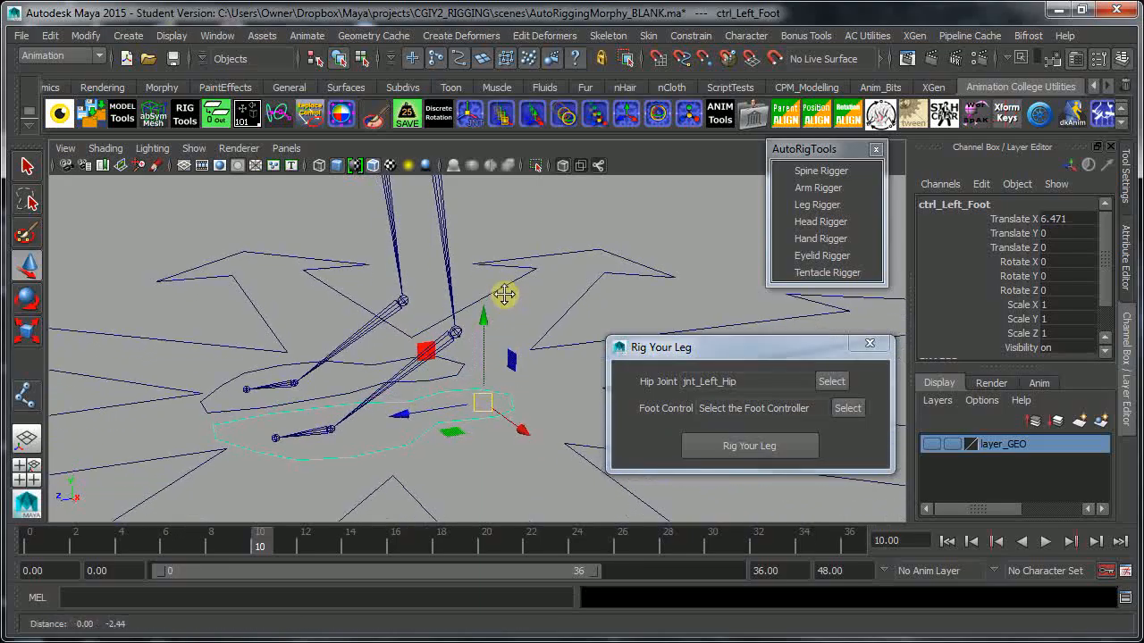
pyautogui.keyDown('alt'); pyautogui.moveTo(504, 294); pyautogui.dragTo(523, 317); pyautogui.keyUp('alt')
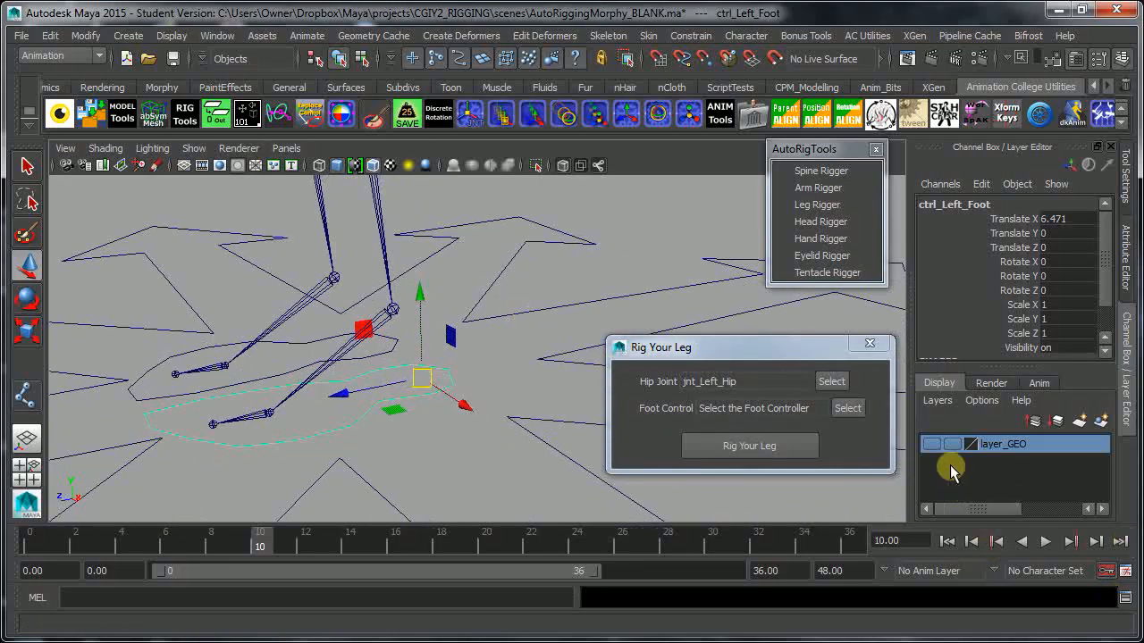
# - Show the layer_GEO layer and examine how the left foot control and its pivot line up with the foot mesh
pyautogui.click(932, 444)
pyautogui.keyDown('alt'); pyautogui.moveTo(467, 421); pyautogui.dragTo(471, 381); pyautogui.keyUp('alt')
pyautogui.keyDown('alt'); pyautogui.moveTo(477, 363); pyautogui.dragTo(485, 390, button='middle'); pyautogui.keyUp('alt')
pyautogui.keyDown('alt'); pyautogui.moveTo(486, 391); pyautogui.dragTo(527, 394, button='right'); pyautogui.keyUp('alt')
pyautogui.keyDown('alt'); pyautogui.moveTo(526, 393); pyautogui.dragTo(470, 370); pyautogui.keyUp('alt')
pyautogui.keyDown('alt'); pyautogui.moveTo(470, 370); pyautogui.dragTo(496, 364, button='middle'); pyautogui.keyUp('alt')
pyautogui.keyDown('alt'); pyautogui.moveTo(496, 365); pyautogui.dragTo(445, 340); pyautogui.keyUp('alt')
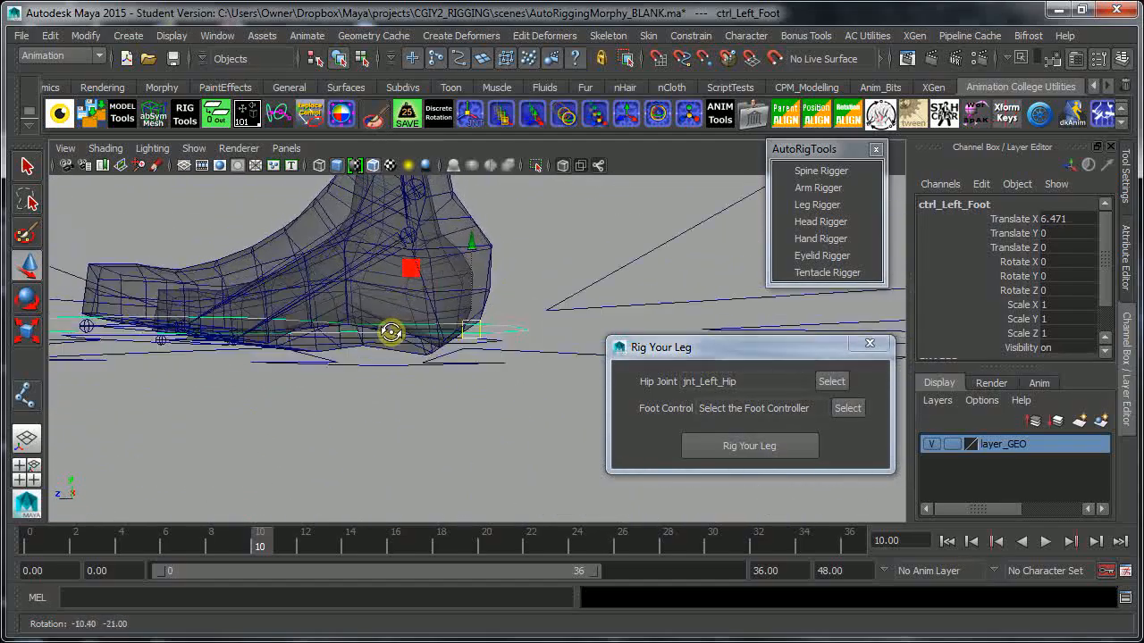
pyautogui.keyDown('alt'); pyautogui.moveTo(384, 340); pyautogui.dragTo(449, 378); pyautogui.keyUp('alt')
# - Check the right foot control's pivot at the heel, reselect the left foot control and hide layer_GEO
pyautogui.click(643, 296)
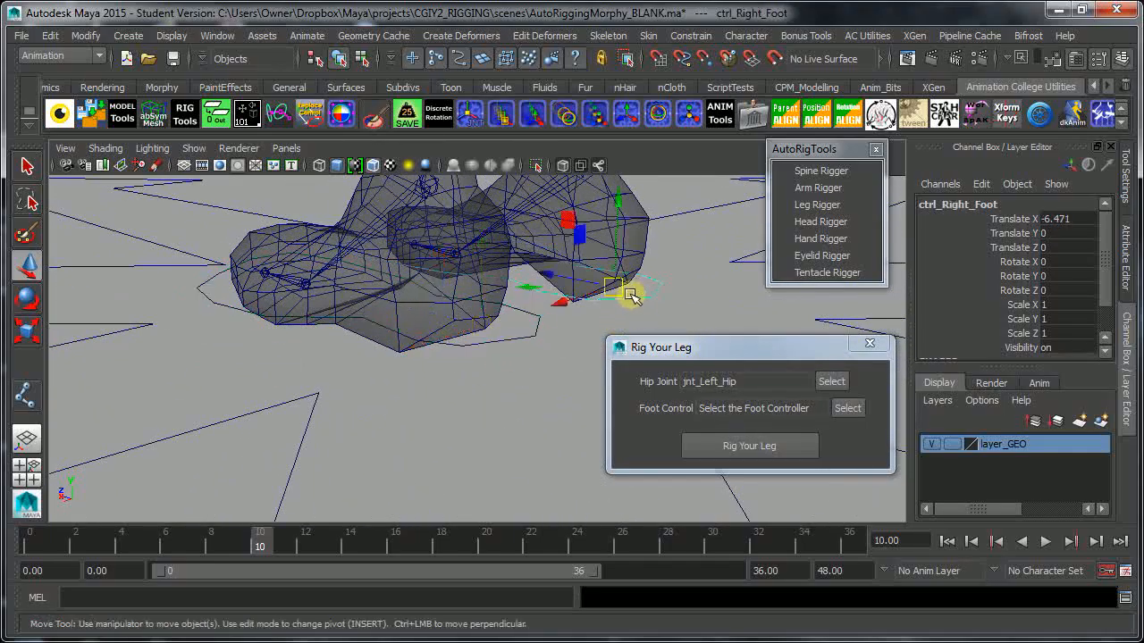
pyautogui.click(482, 343)
pyautogui.keyDown('alt'); pyautogui.moveTo(478, 355); pyautogui.dragTo(507, 415); pyautogui.keyUp('alt')
pyautogui.keyDown('alt'); pyautogui.moveTo(506, 401); pyautogui.dragTo(483, 557, button='middle'); pyautogui.keyUp('alt')
pyautogui.keyDown('alt'); pyautogui.moveTo(486, 474); pyautogui.dragTo(490, 383, button='right'); pyautogui.keyUp('alt')
pyautogui.keyDown('alt'); pyautogui.moveTo(498, 353); pyautogui.dragTo(458, 416, button='middle'); pyautogui.keyUp('alt')
pyautogui.keyDown('alt'); pyautogui.moveTo(500, 393); pyautogui.dragTo(531, 331); pyautogui.keyUp('alt')
pyautogui.click(931, 444)
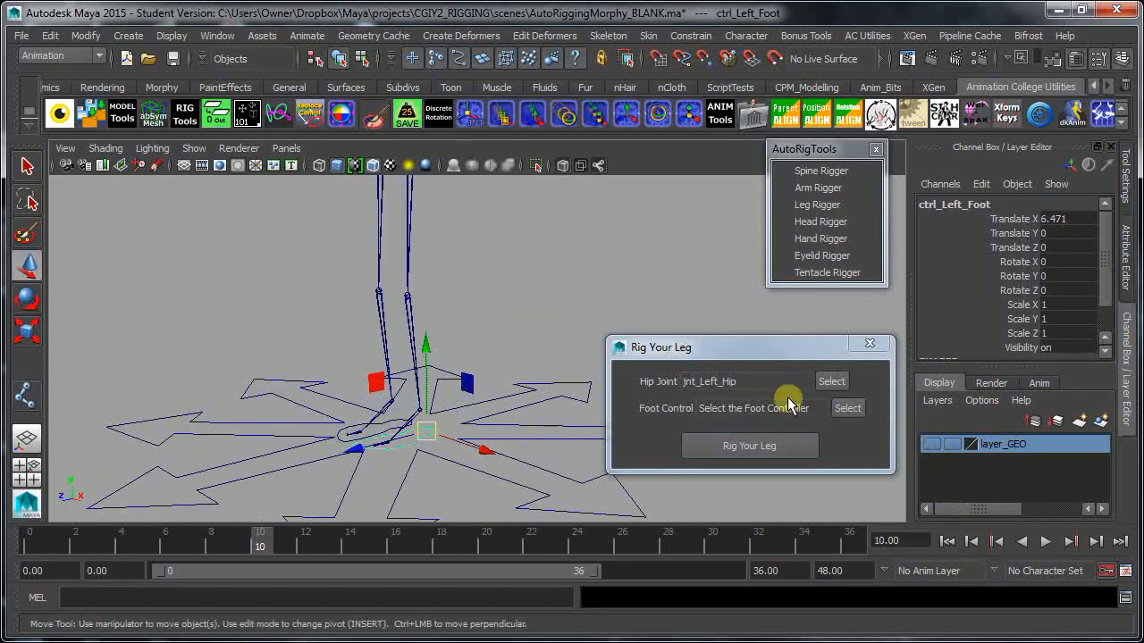
# - Assign ctrl_Left_Foot as the Foot Control in the Leg Rigger and rig the left leg
pyautogui.click(848, 410)
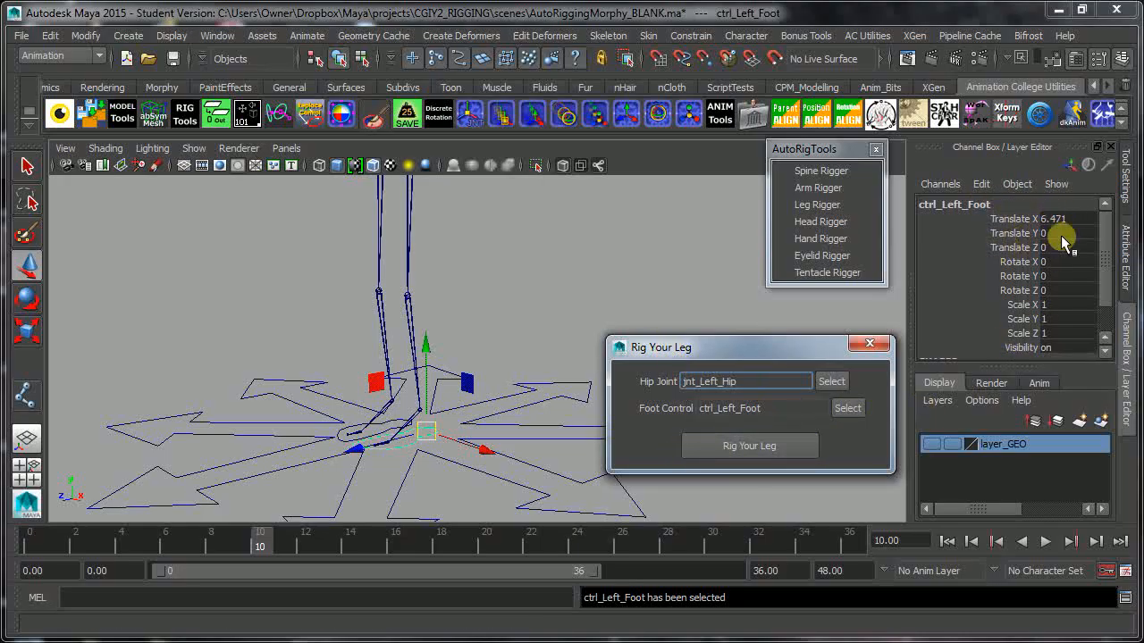
pyautogui.click(751, 446)
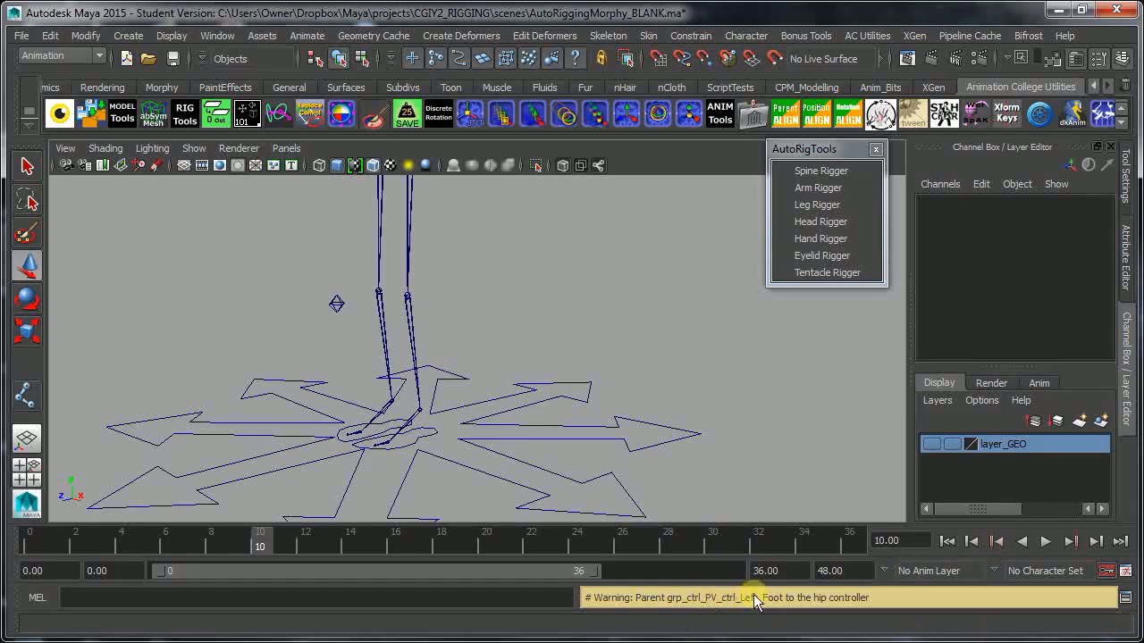
pyautogui.moveTo(1143, 259); pyautogui.dragTo(1143, 205)
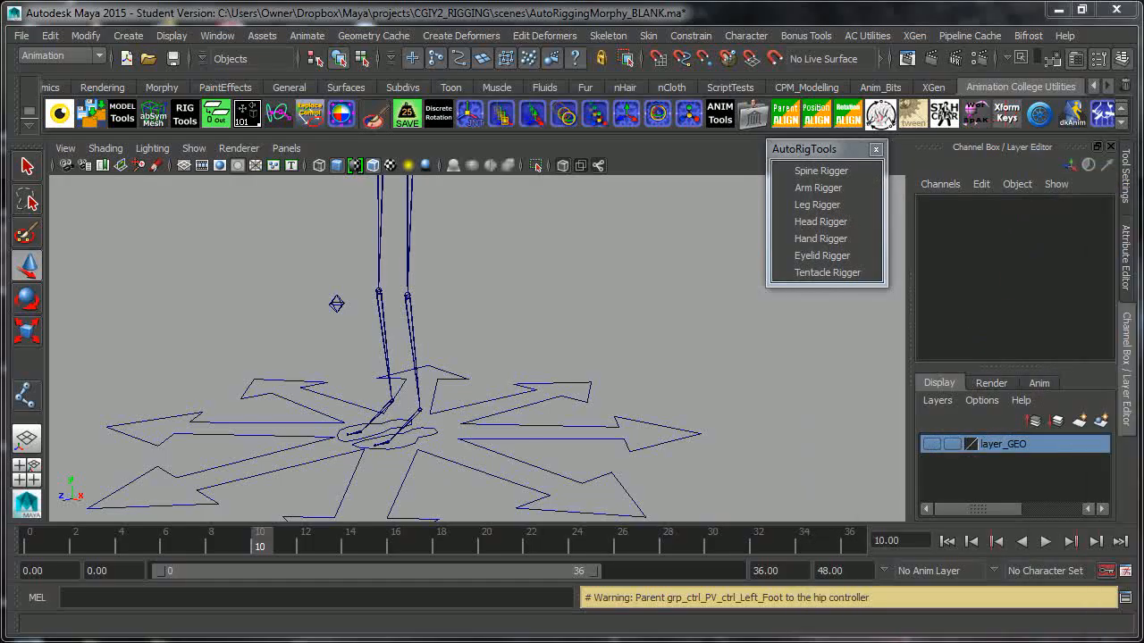
# - Test the rigged left leg by moving ctrl_Left_Foot up and back, undoing the test move
pyautogui.click(418, 437)
pyautogui.keyDown('alt'); pyautogui.moveTo(586, 368); pyautogui.dragTo(656, 452); pyautogui.keyUp('alt')
pyautogui.keyDown('alt'); pyautogui.moveTo(656, 452); pyautogui.dragTo(655, 383, button='middle'); pyautogui.keyUp('alt')
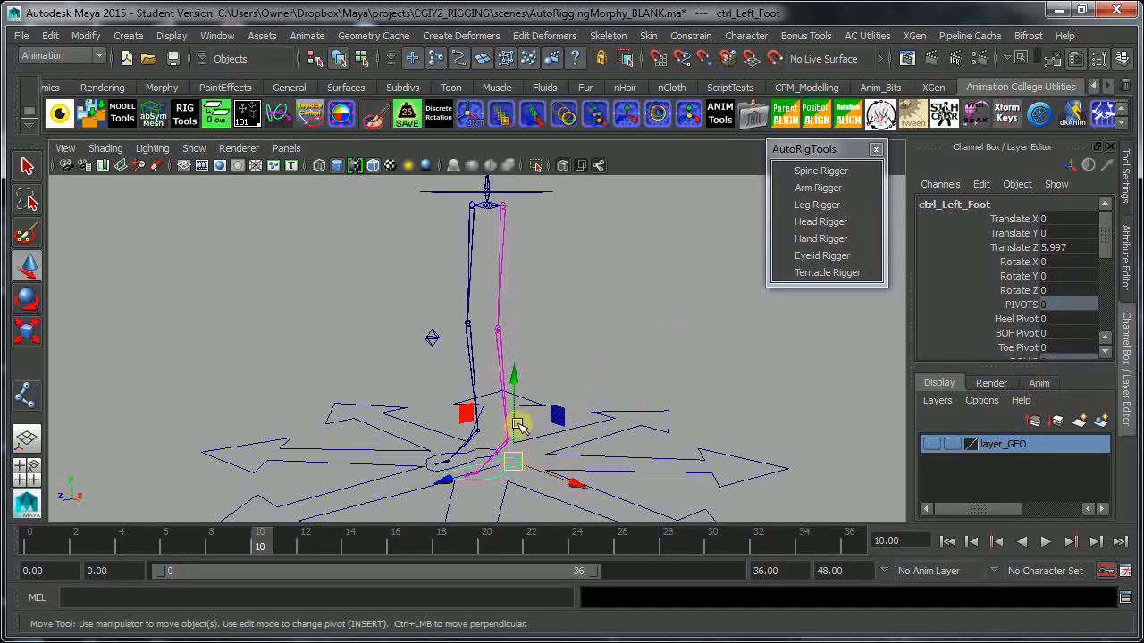
pyautogui.moveTo(465, 412); pyautogui.dragTo(458, 339, button='middle')
pyautogui.moveTo(459, 338); pyautogui.dragTo(487, 353)
pyautogui.scroll(-3, 579, 347)
pyautogui.keyDown('alt'); pyautogui.moveTo(584, 342); pyautogui.dragTo(597, 403, button='middle'); pyautogui.keyUp('alt')
pyautogui.keyDown('alt'); pyautogui.moveTo(579, 405); pyautogui.dragTo(514, 392); pyautogui.keyUp('alt')
pyautogui.moveTo(462, 396); pyautogui.dragTo(478, 417, button='middle')
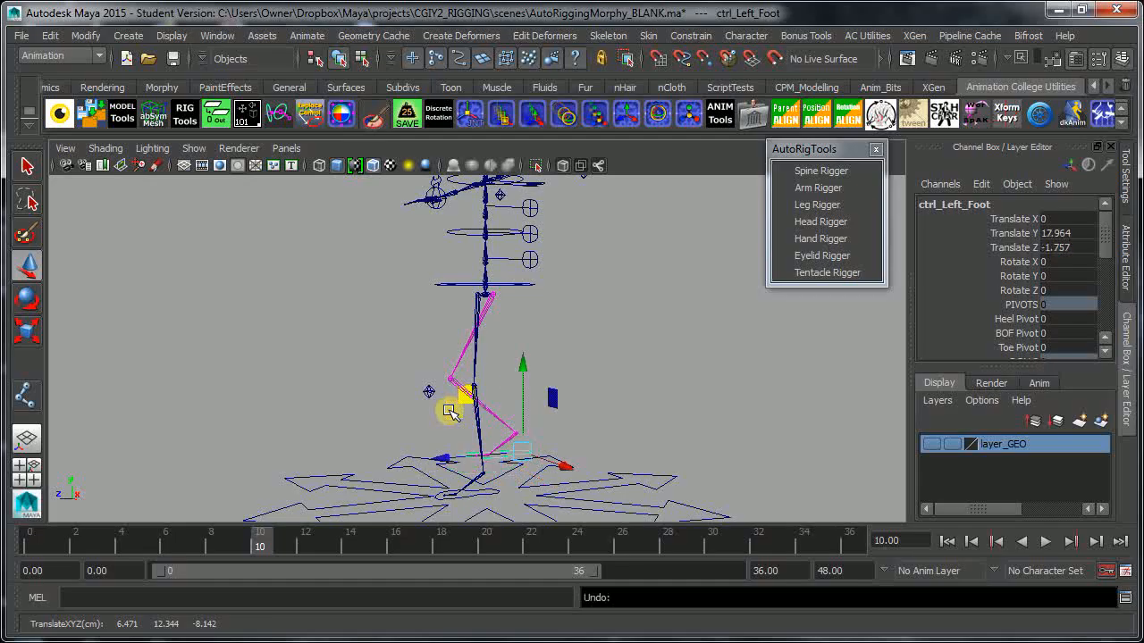
# - Parent the pole vector group grp_ctrl_PV_ctrl_Left_Foot under the hip controller ctrl_Hips
pyautogui.click(426, 391)
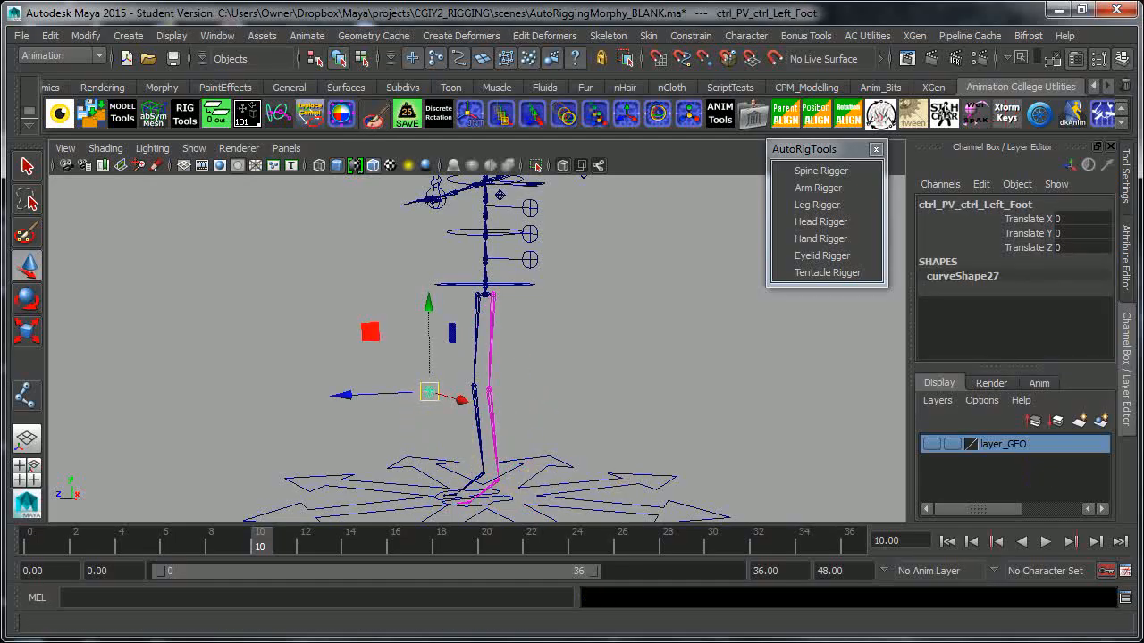
pyautogui.moveTo(766, 141); pyautogui.dragTo(786, 109)
pyautogui.keyDown('alt'); pyautogui.moveTo(560, 359); pyautogui.dragTo(578, 421); pyautogui.keyUp('alt')
pyautogui.click(829, 342)
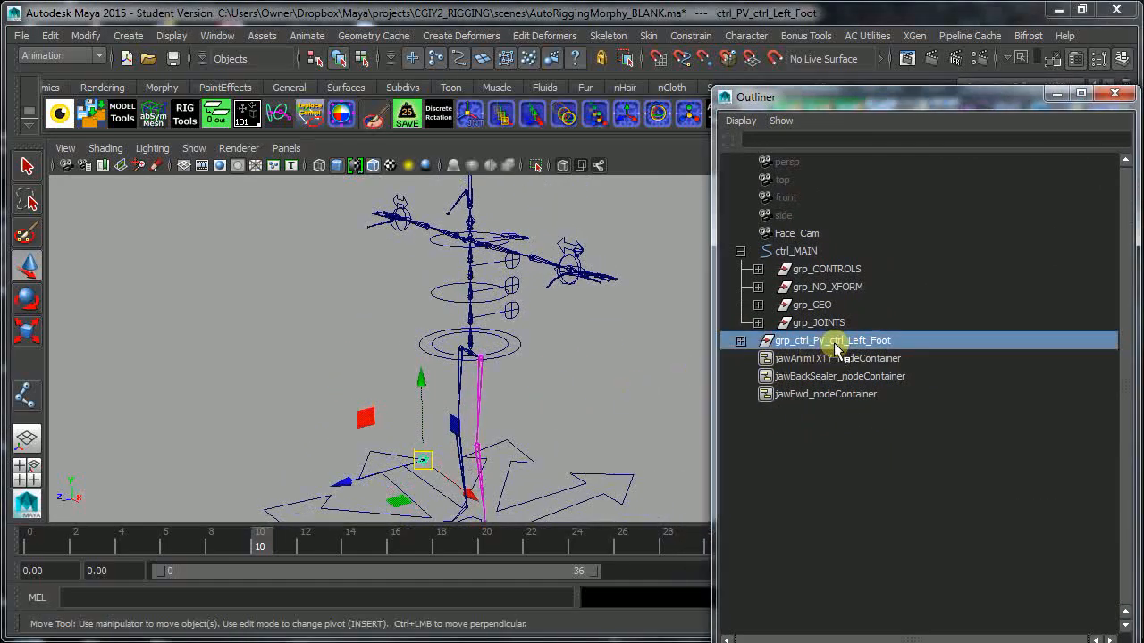
pyautogui.click(504, 344)
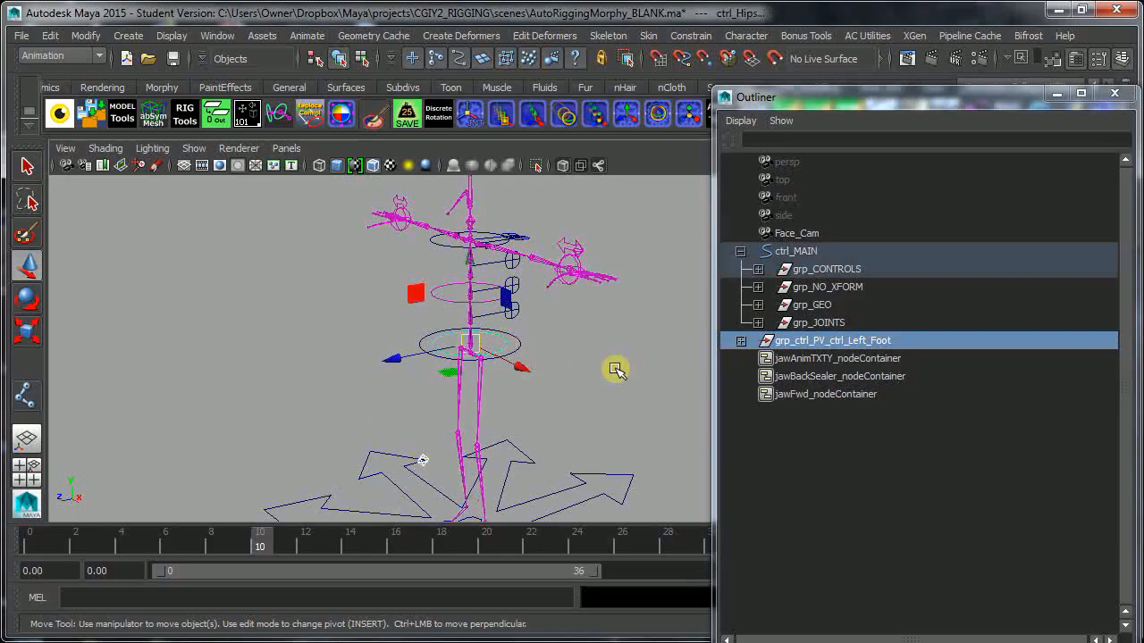
pyautogui.press('p')
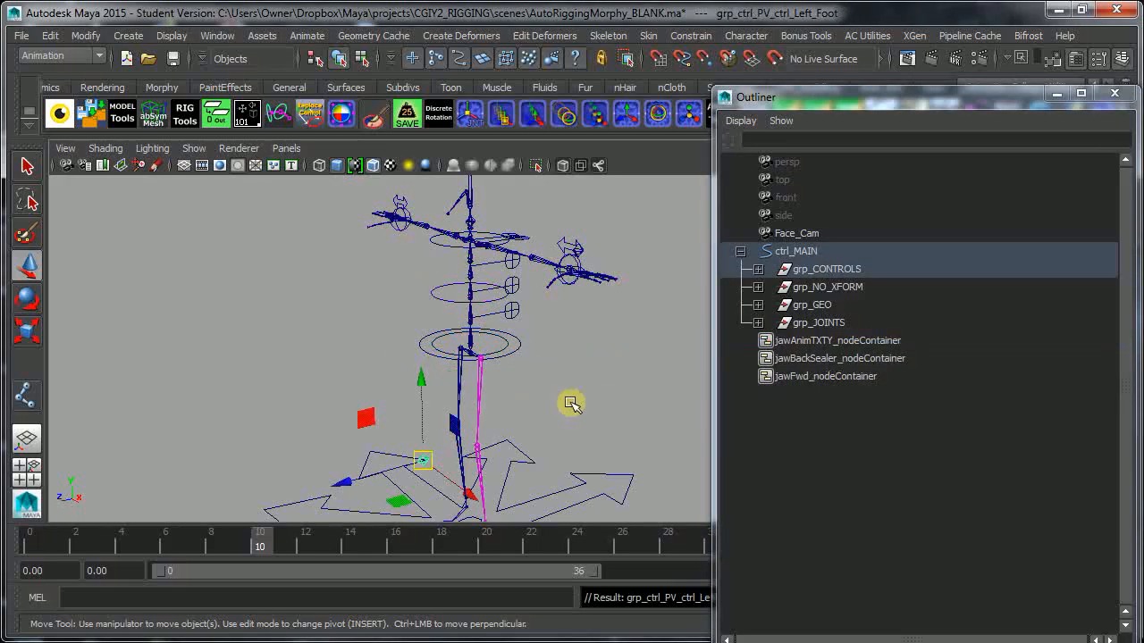
pyautogui.keyDown('alt'); pyautogui.moveTo(577, 408); pyautogui.dragTo(572, 334); pyautogui.keyUp('alt')
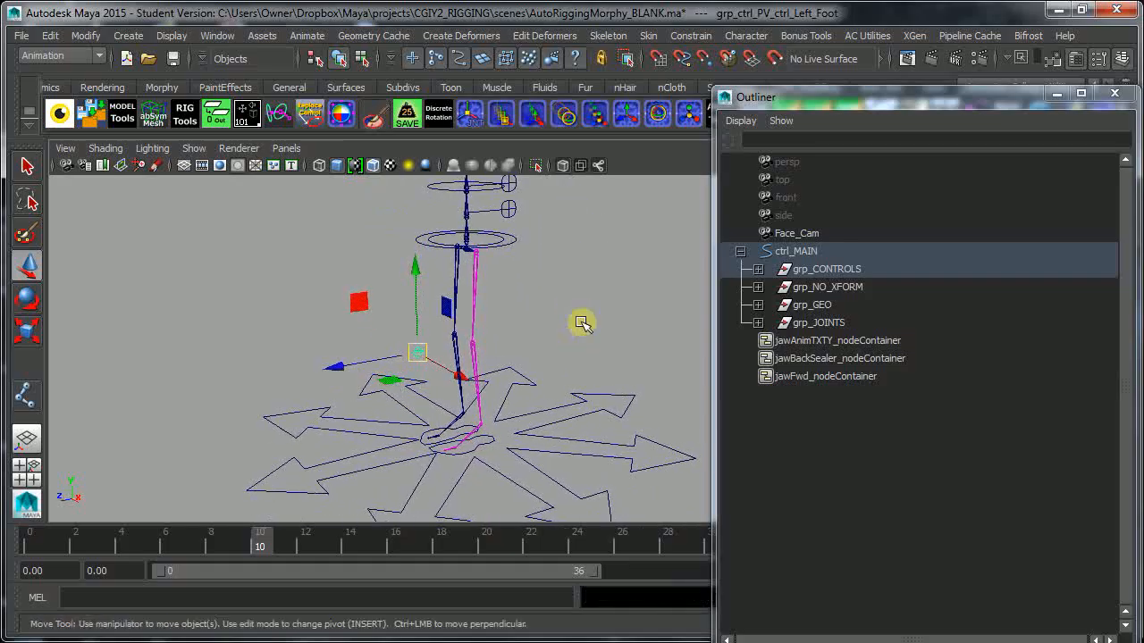
pyautogui.moveTo(805, 103); pyautogui.dragTo(1143, 144)
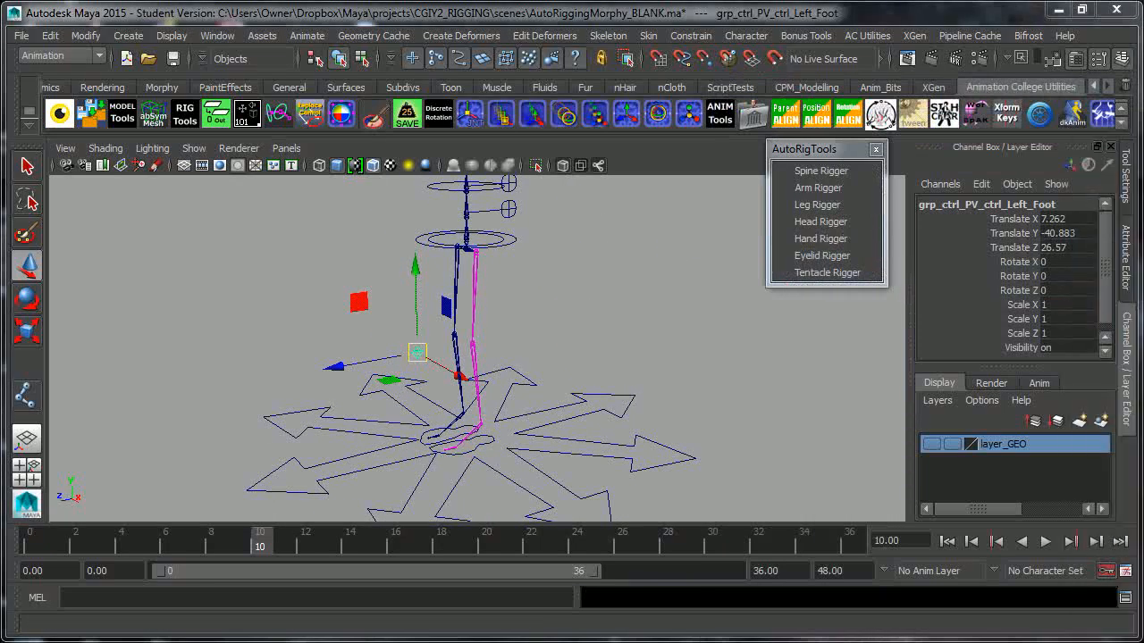
# - Test the left knee by moving ctrl_Left_Foot and sliding its pole vector control sideways, undoing the test moves
pyautogui.click(483, 444)
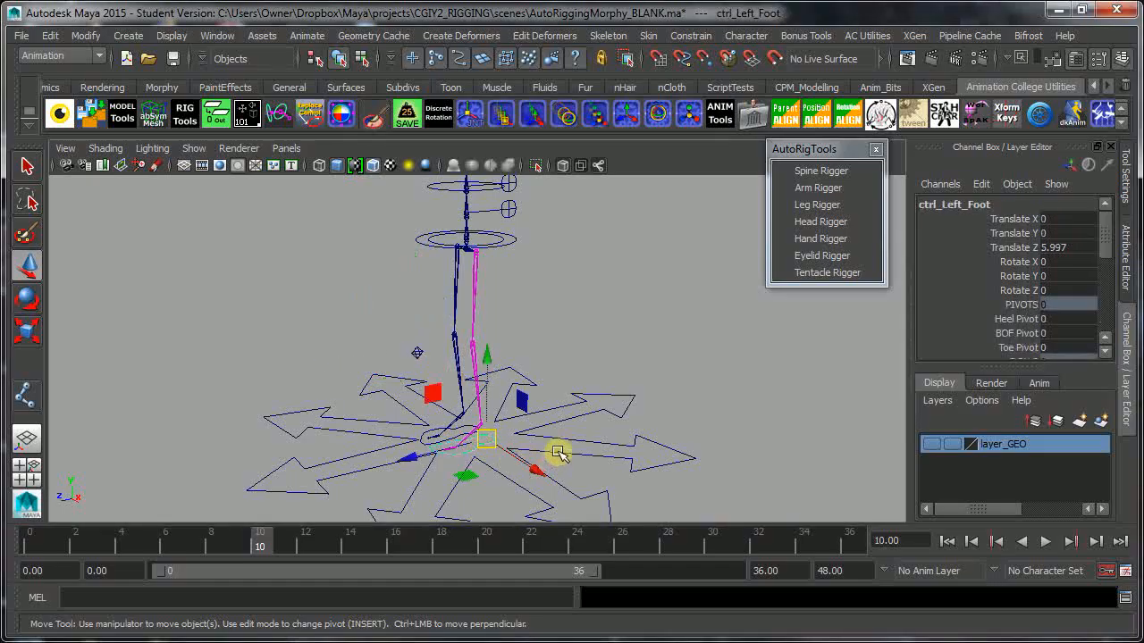
pyautogui.moveTo(435, 402); pyautogui.dragTo(437, 375, button='middle')
pyautogui.hotkey('ctrl', 'z')
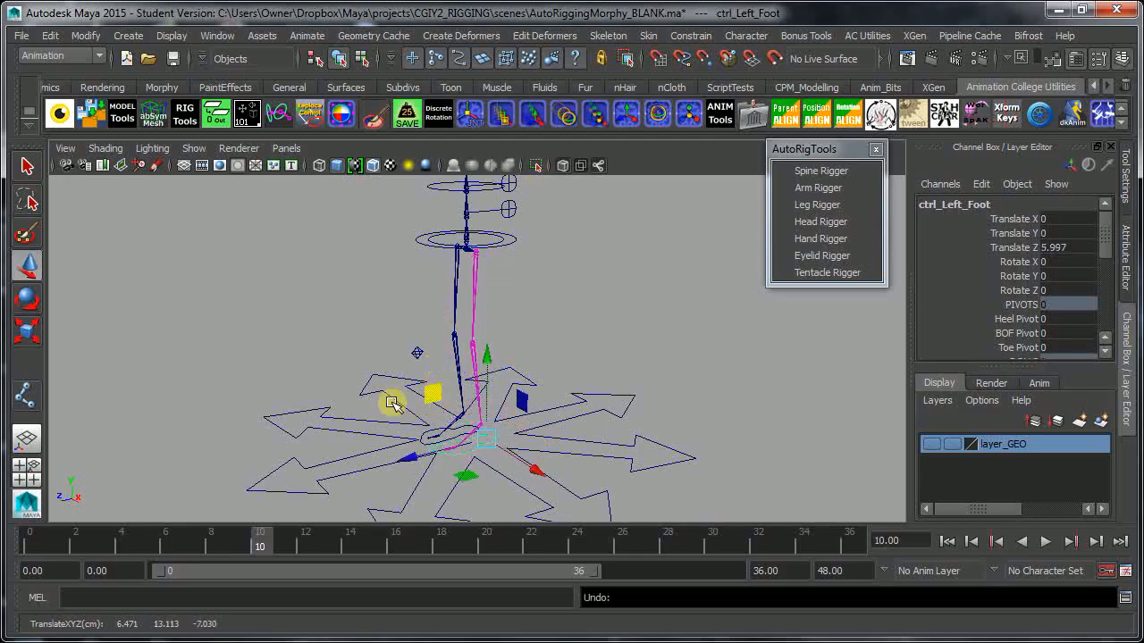
pyautogui.click(416, 356)
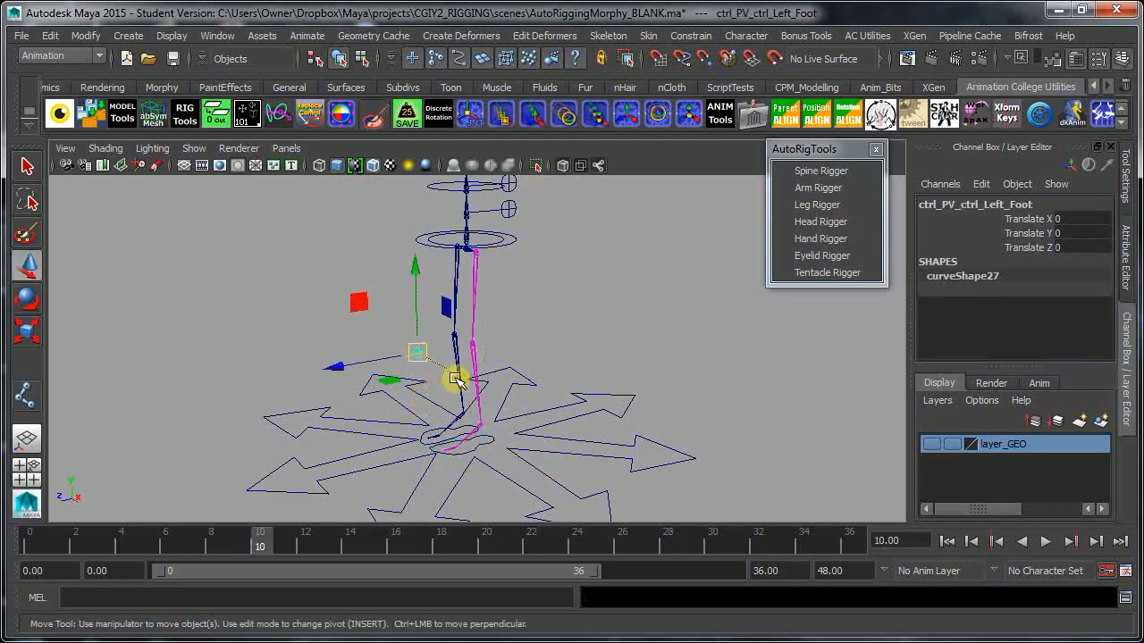
pyautogui.keyDown('alt'); pyautogui.moveTo(456, 379); pyautogui.dragTo(496, 391); pyautogui.keyUp('alt')
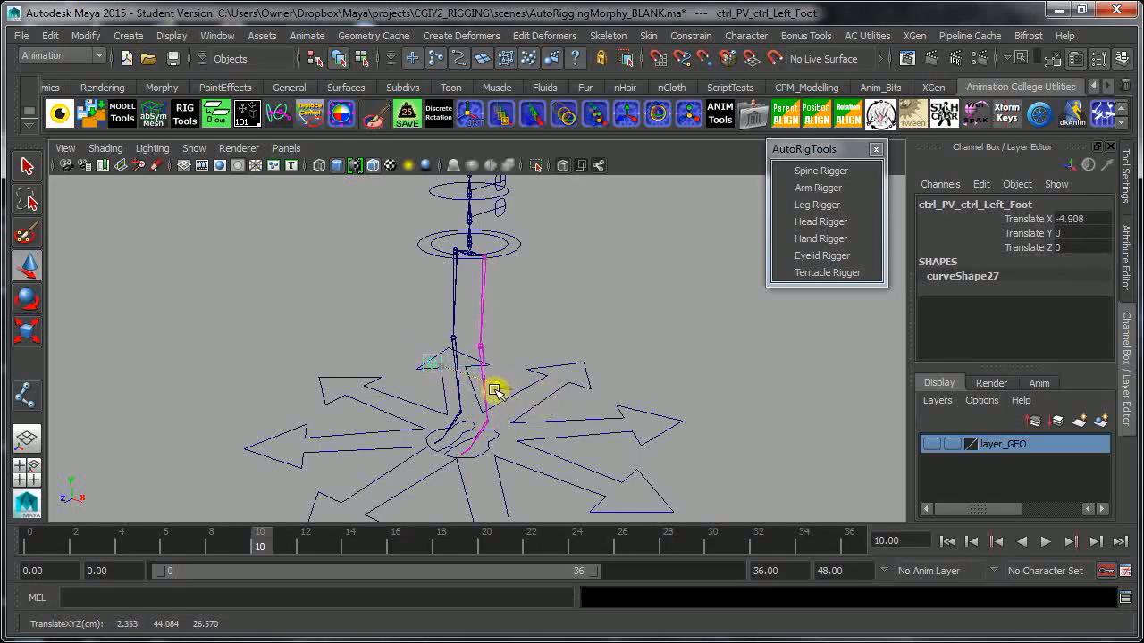
# - Try out the Heel Pivot, BOF Pivot and Toe Pivot attributes of the left foot control, undoing each change
pyautogui.click(476, 454)
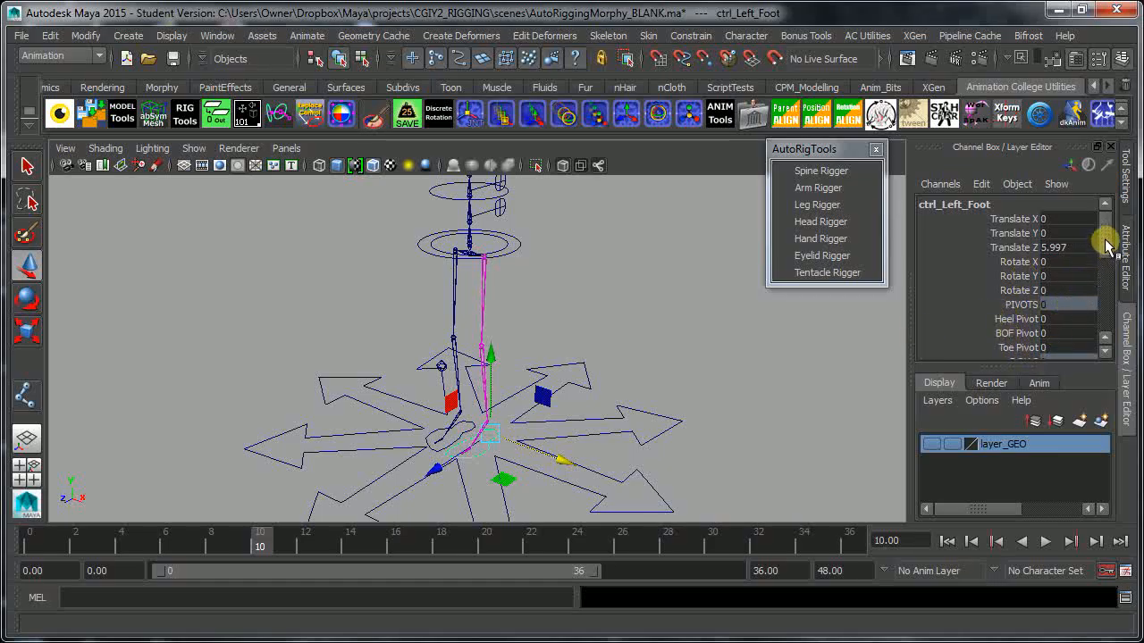
pyautogui.scroll(-4, 1083, 268)
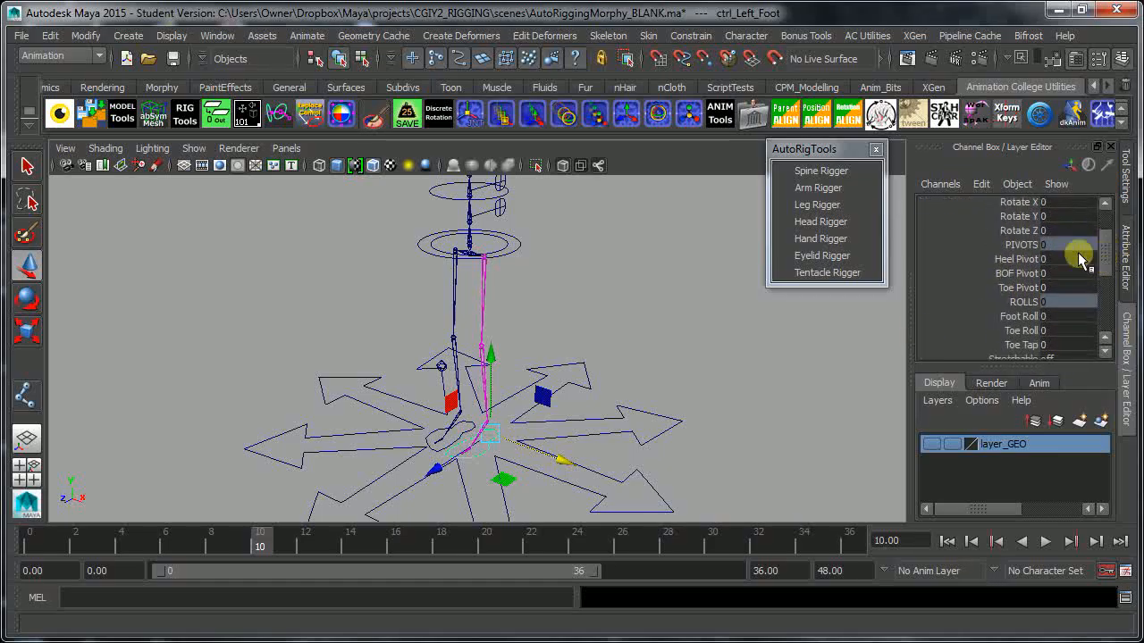
pyautogui.click(1016, 259)
pyautogui.moveTo(702, 382); pyautogui.dragTo(739, 416, button='middle')
pyautogui.click(1016, 273)
pyautogui.hotkey('ctrl', 'z')
pyautogui.click(1016, 288)
pyautogui.hotkey('ctrl', 'z')
# - Try out the Foot Roll, Toe Roll and Toe Tap attributes of the left foot control, undoing each change
pyautogui.click(1020, 317)
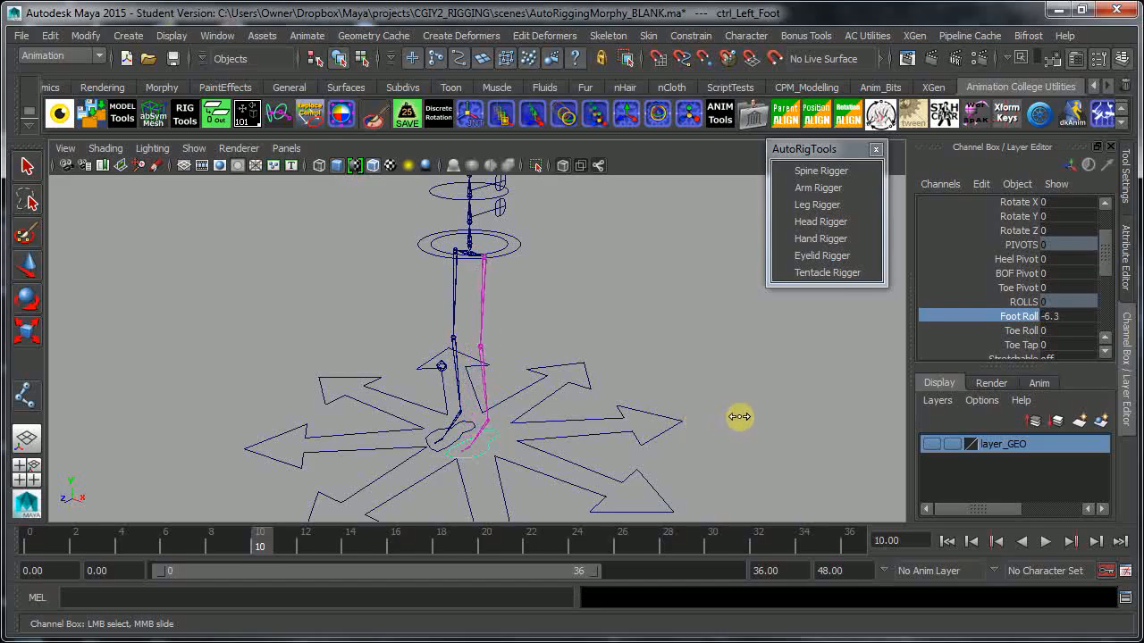
pyautogui.hotkey('ctrl', 'z')
pyautogui.click(1032, 333)
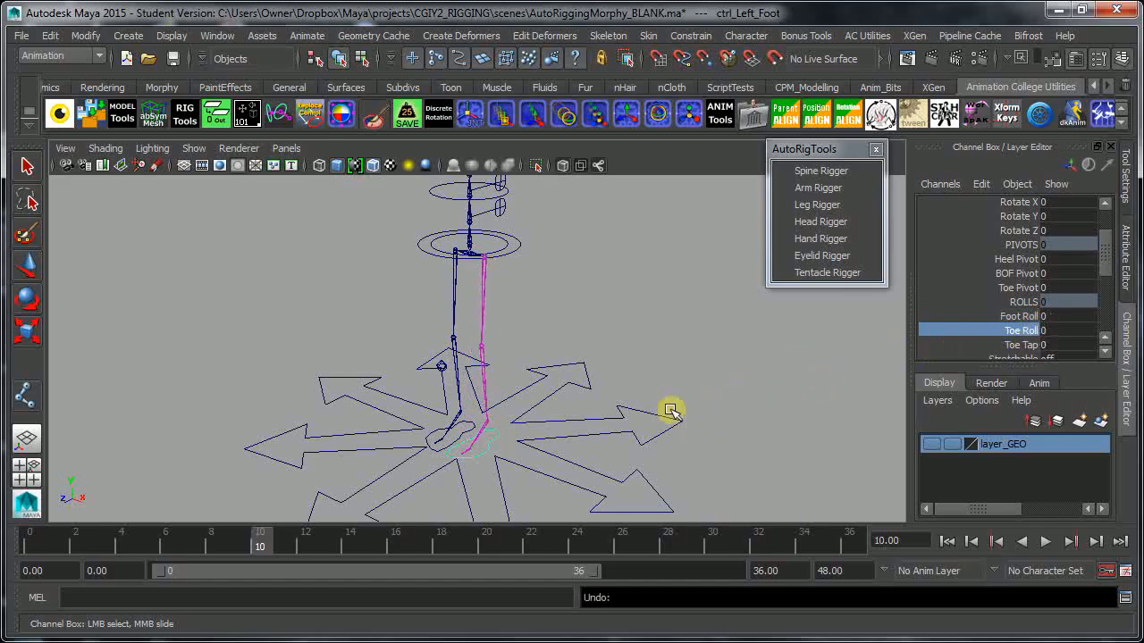
pyautogui.moveTo(671, 411); pyautogui.dragTo(758, 425, button='middle')
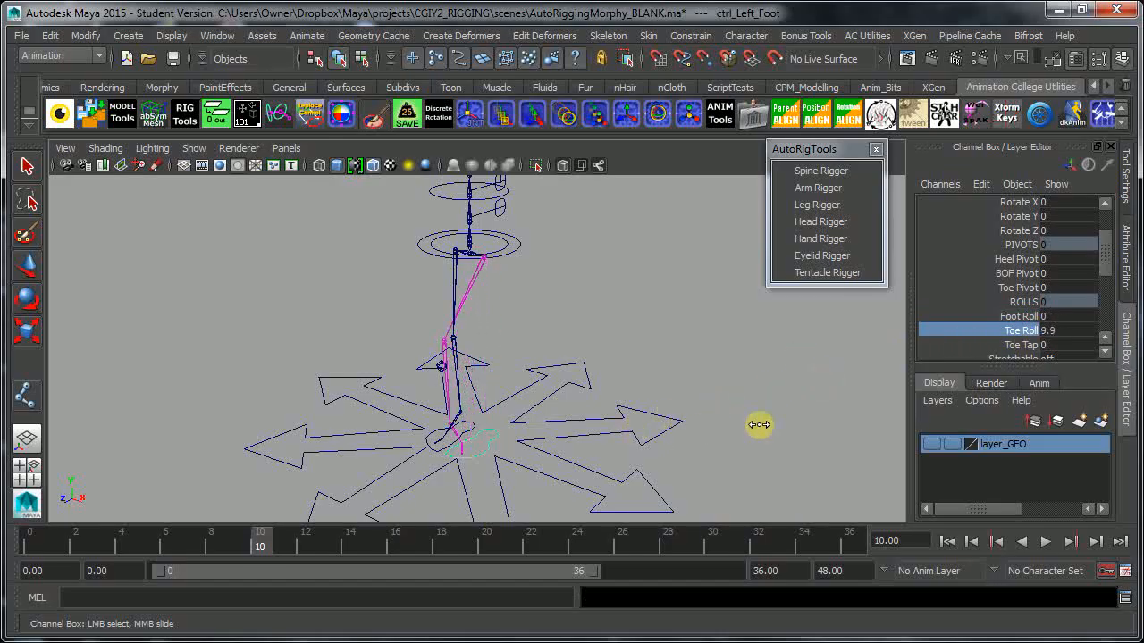
pyautogui.hotkey('ctrl', 'z')
pyautogui.click(1031, 347)
pyautogui.moveTo(657, 418); pyautogui.dragTo(663, 441, button='middle')
pyautogui.hotkey('ctrl', 'z')
# - Turn Stretchable on for the left foot control and test it by moving the foot, undoing the move
pyautogui.moveTo(1105, 250); pyautogui.dragTo(1112, 277)
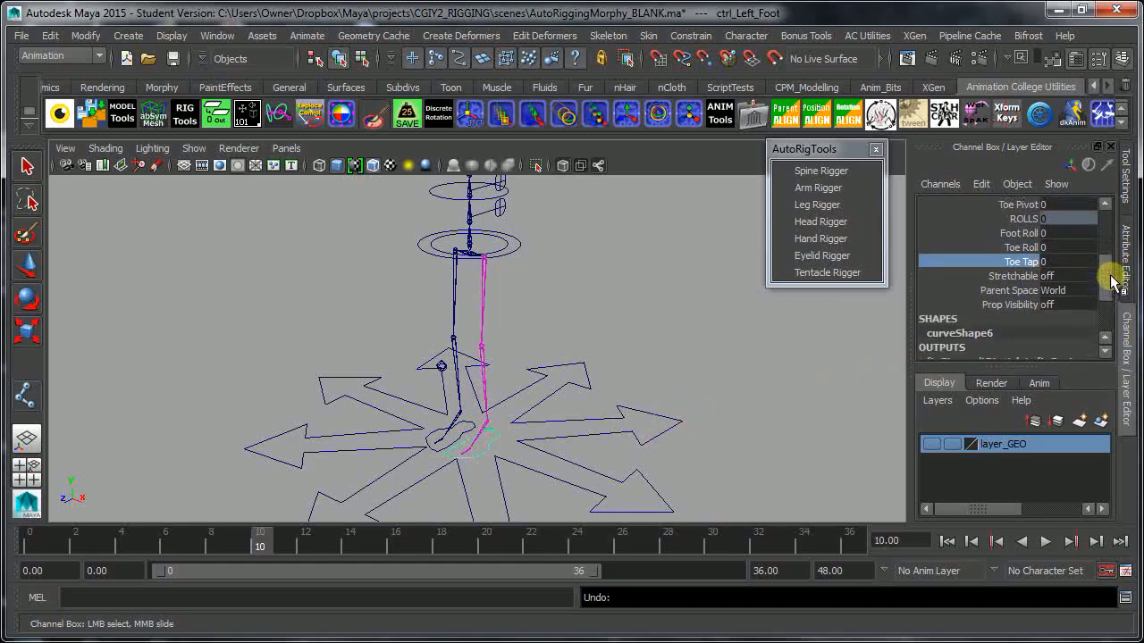
pyautogui.doubleClick(1054, 277)
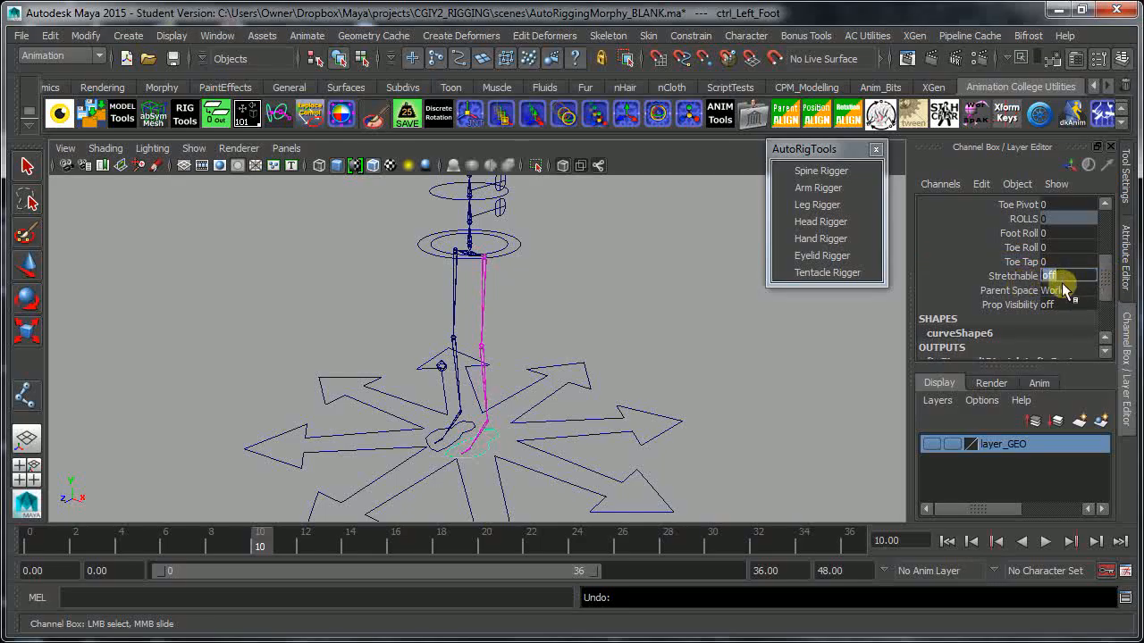
pyautogui.click(26, 265)
pyautogui.moveTo(491, 431); pyautogui.dragTo(477, 408)
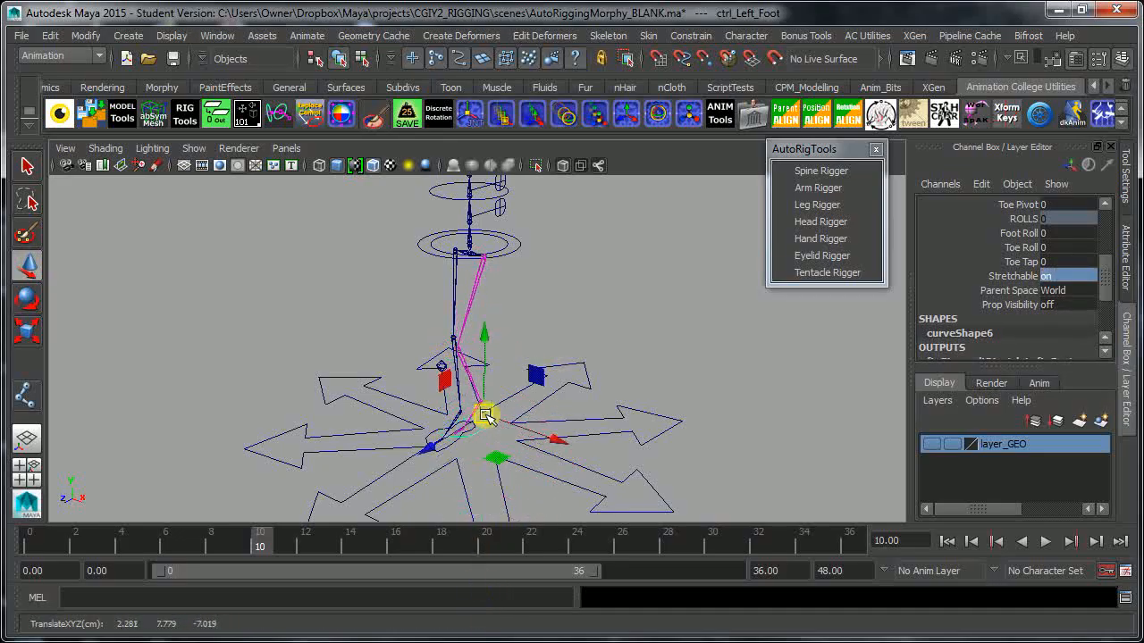
pyautogui.hotkey('ctrl', 'z')
# - Set the left foot control's Parent Space to Hips and test it by moving ctrl_Hips, undoing the move
pyautogui.click(1068, 291)
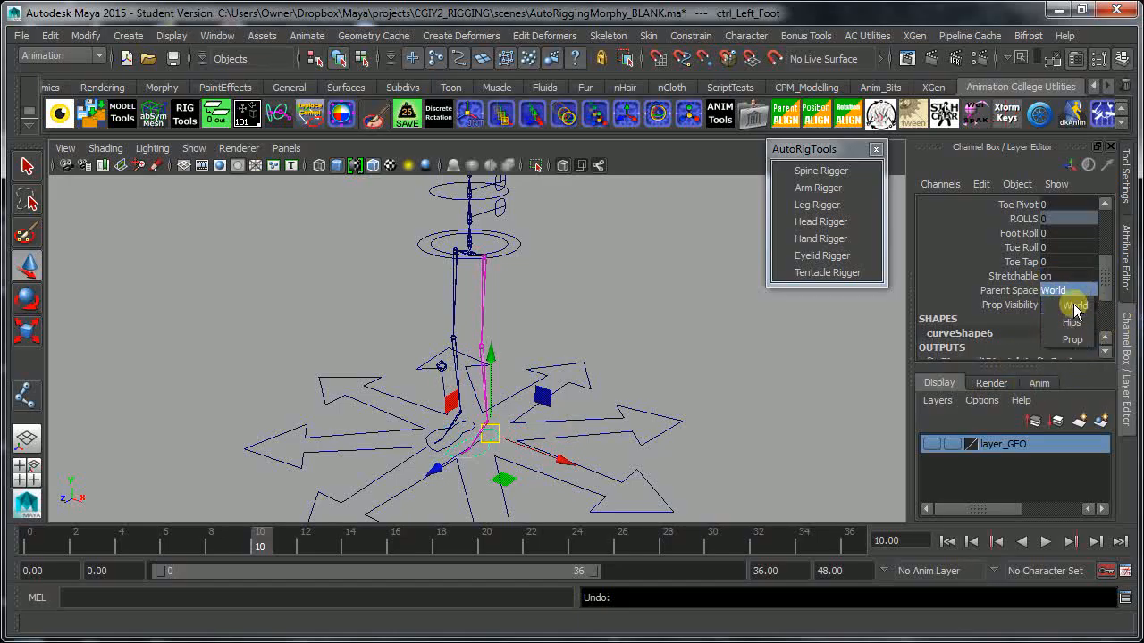
pyautogui.click(1071, 323)
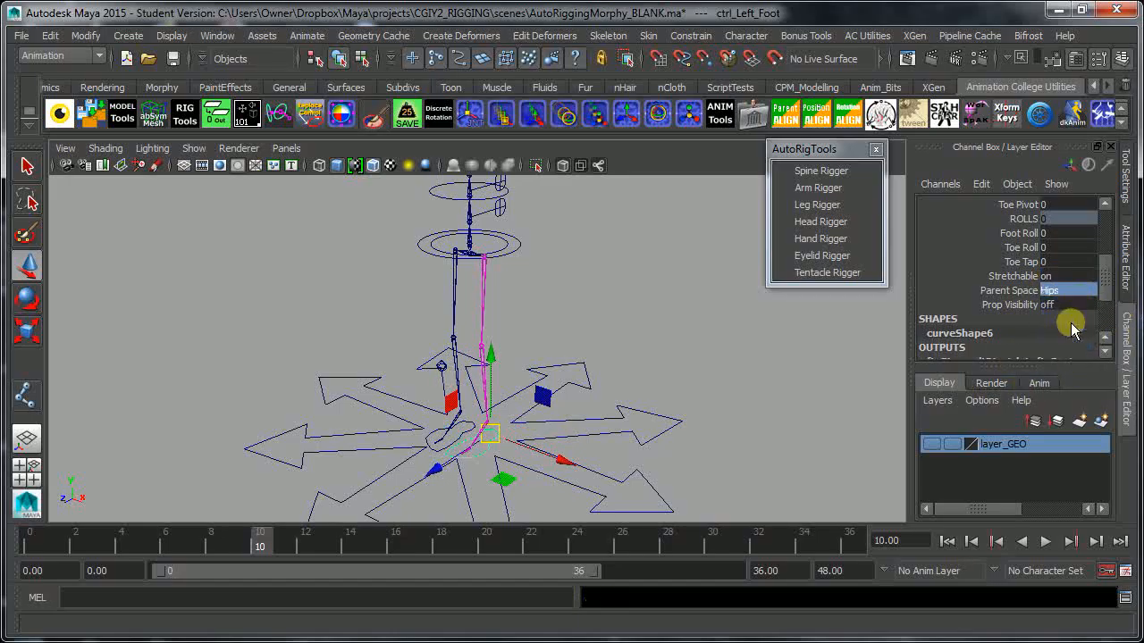
pyautogui.click(500, 245)
pyautogui.moveTo(518, 194); pyautogui.dragTo(483, 248)
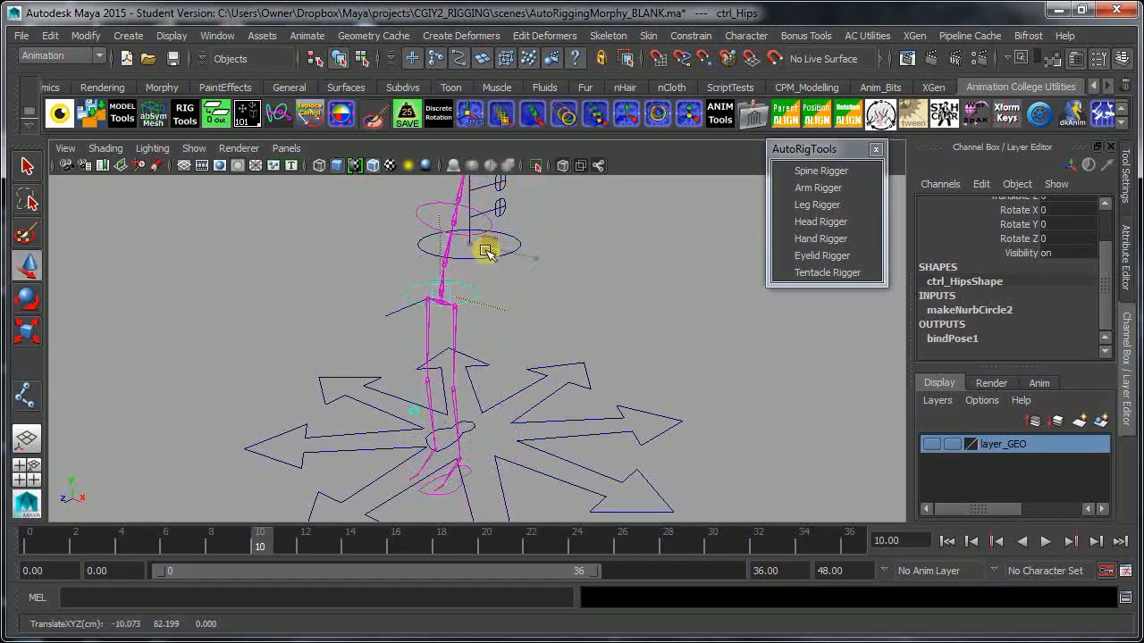
pyautogui.hotkey('ctrl', 'z')
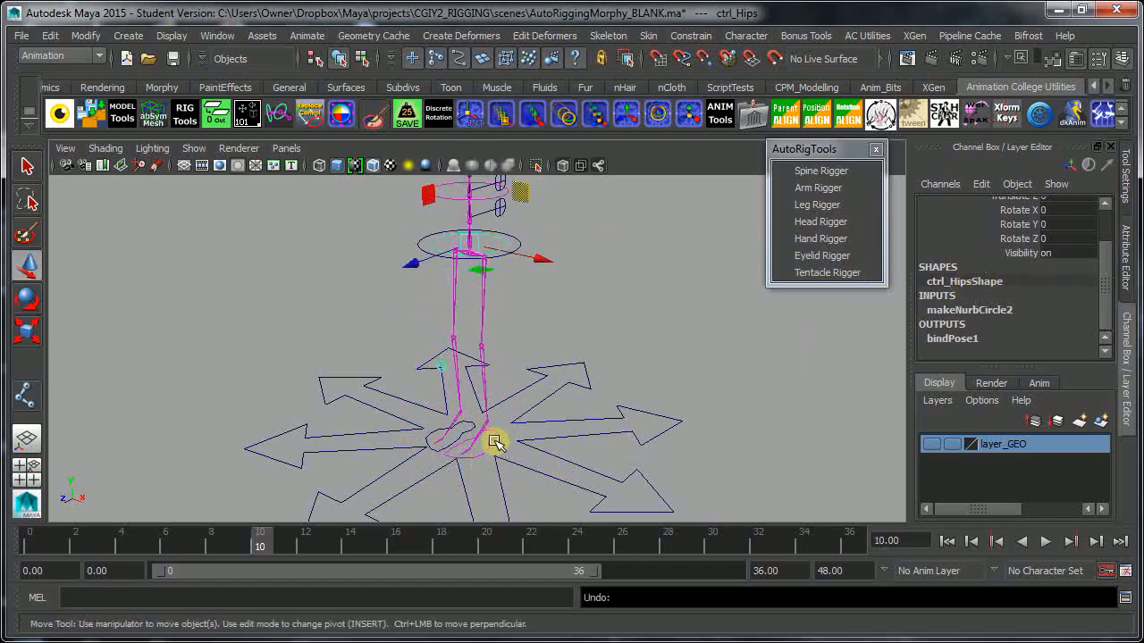
# - Return the left foot control's Parent Space to World and test it by moving ctrl_Hips, undoing the move
pyautogui.click(496, 442)
pyautogui.scroll(-3, 1108, 294)
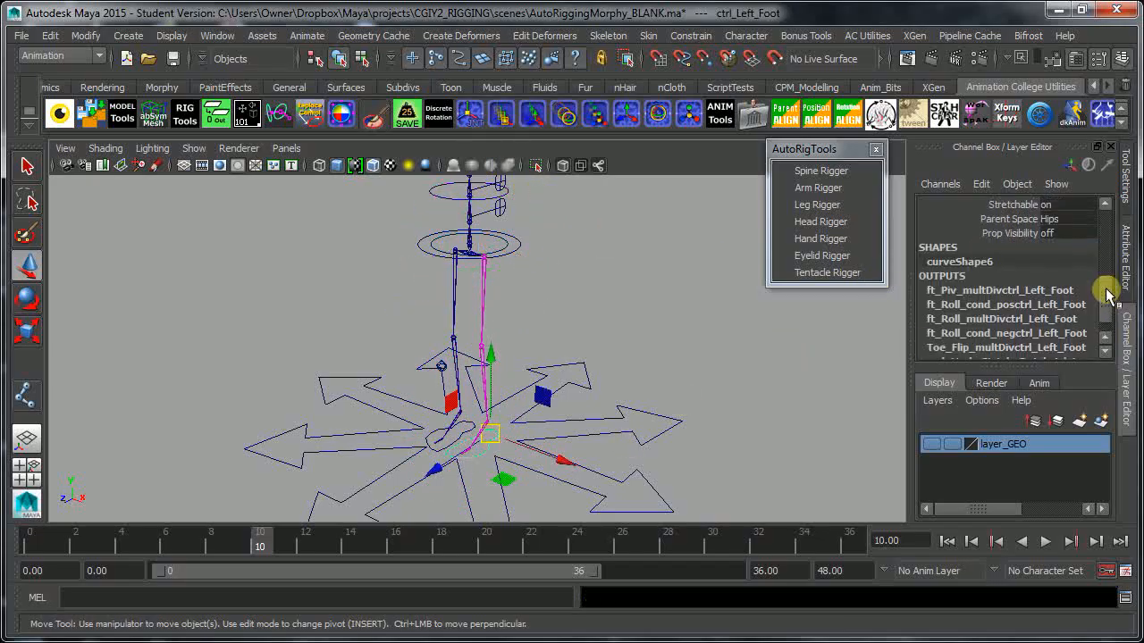
pyautogui.click(1073, 228)
pyautogui.click(1083, 259)
pyautogui.click(505, 243)
pyautogui.moveTo(510, 230)
pyautogui.mouseDown()
pyautogui.moveTo(524, 194)
pyautogui.moveTo(551, 230)
pyautogui.moveTo(535, 251)
pyautogui.moveTo(524, 217)
pyautogui.moveTo(544, 224)
pyautogui.moveTo(531, 223)
pyautogui.mouseUp()
pyautogui.hotkey('ctrl', 'z')
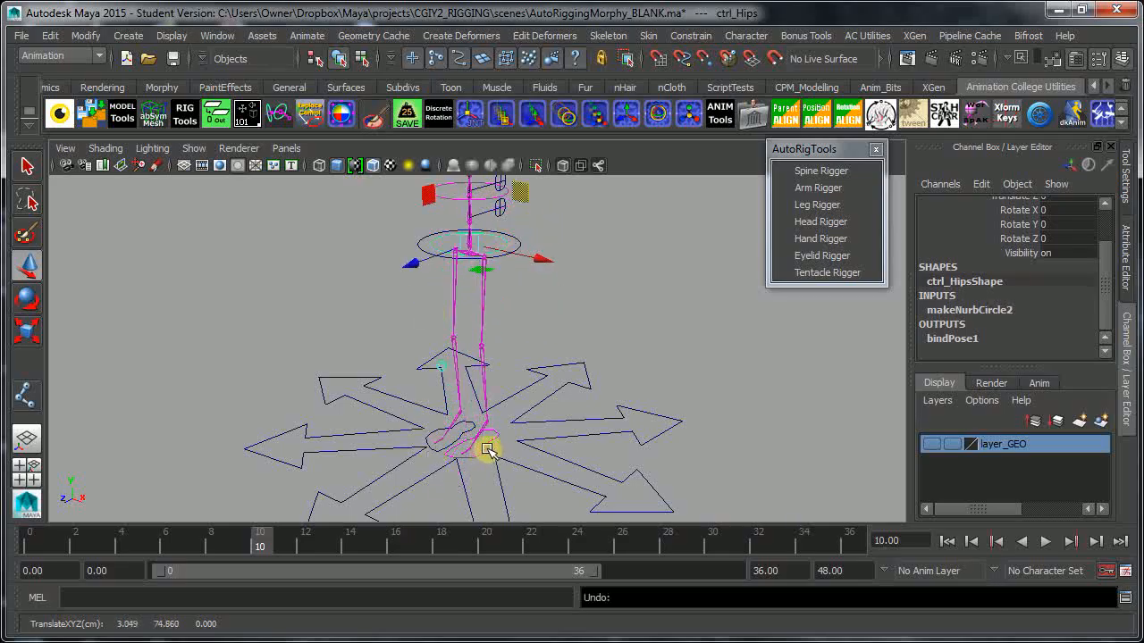
# - Turn Prop Visibility on for the left foot control and set its Parent Space to Prop
pyautogui.click(480, 451)
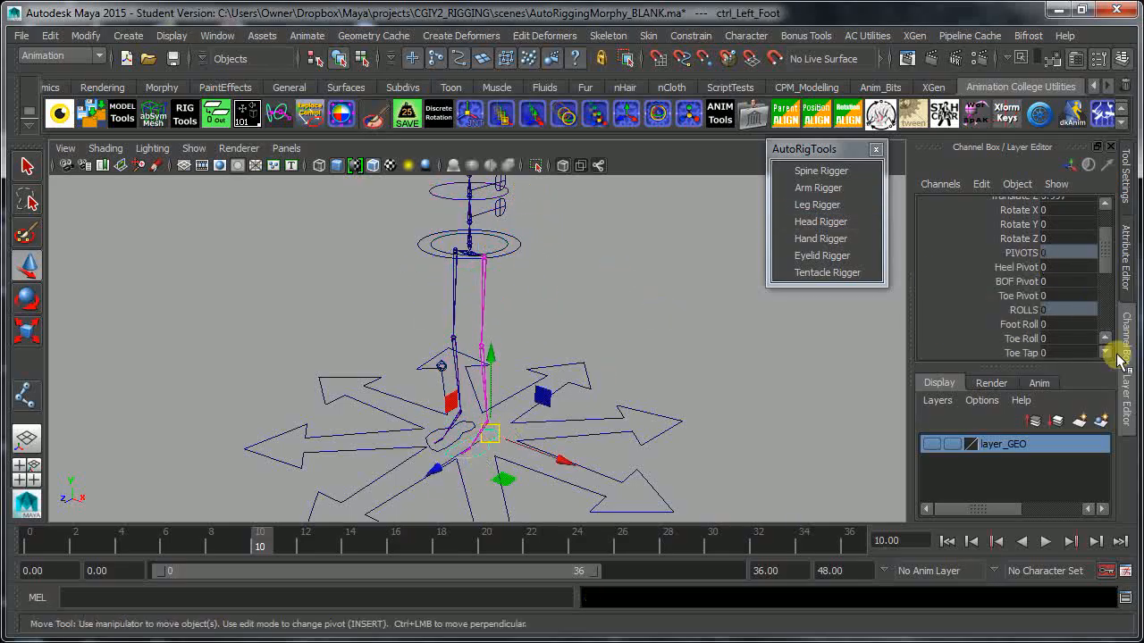
pyautogui.scroll(-5, 1108, 322)
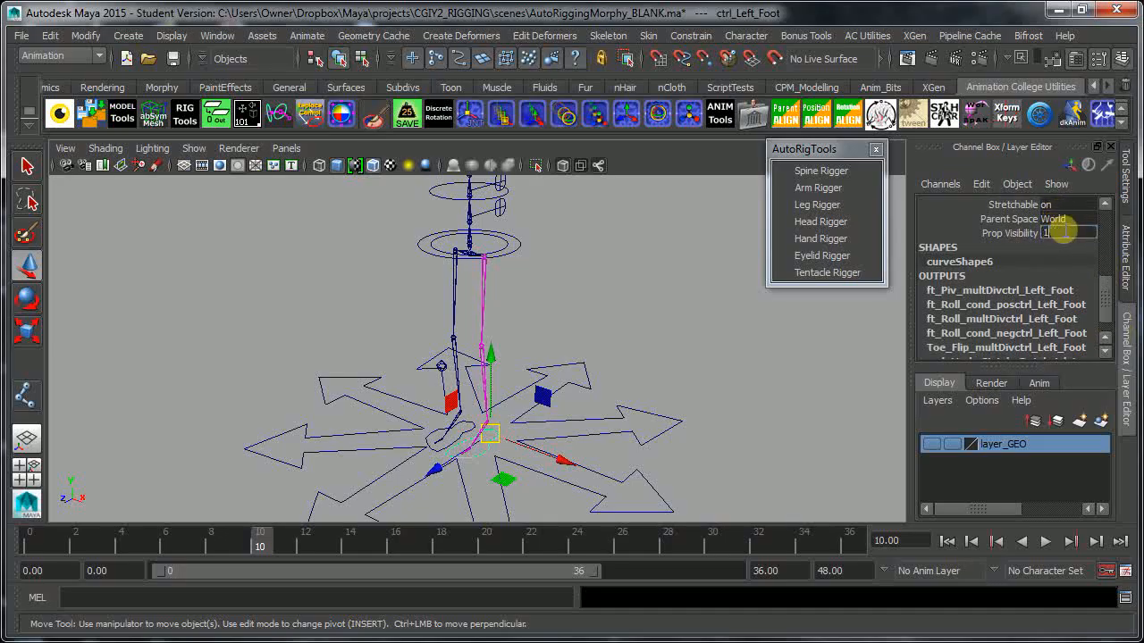
pyautogui.click(1054, 219)
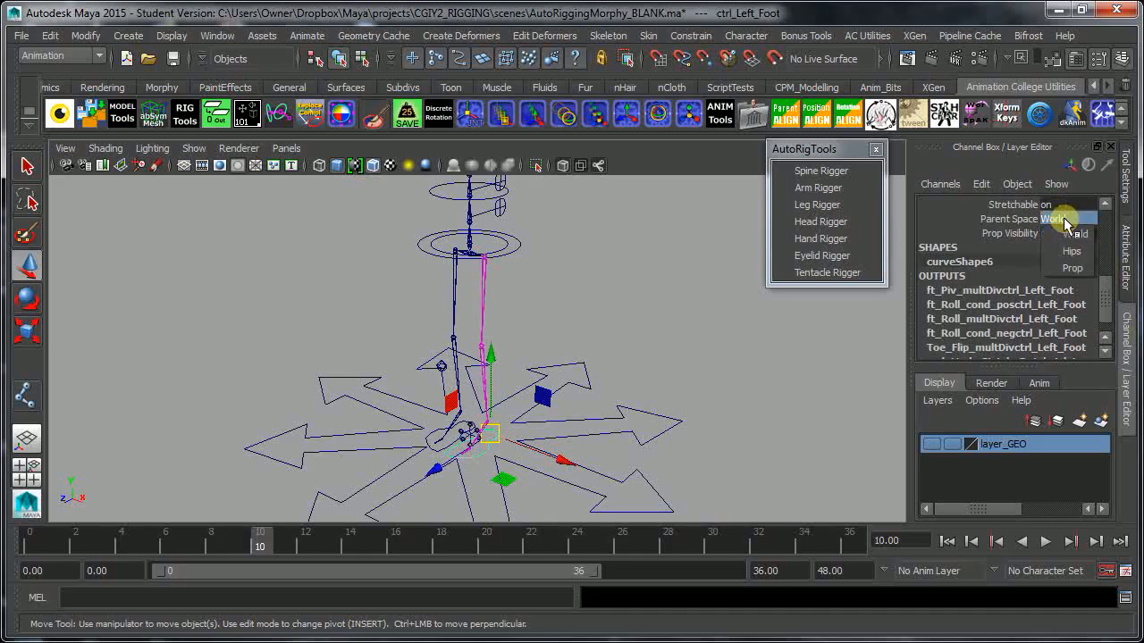
pyautogui.click(1069, 265)
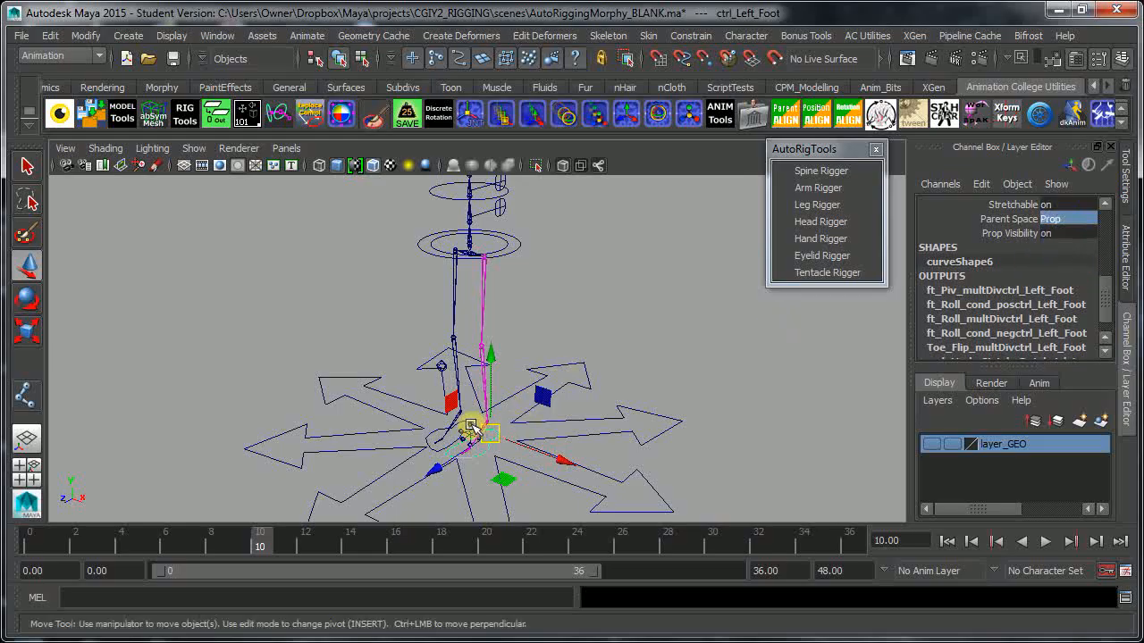
# - Test the prop space by raising anchor_Prop_ctrl_Left_Foot, and restore the foot's Parent Space to World and Prop Visibility to off
pyautogui.click(490, 427)
pyautogui.moveTo(525, 401); pyautogui.dragTo(525, 401, button='middle')
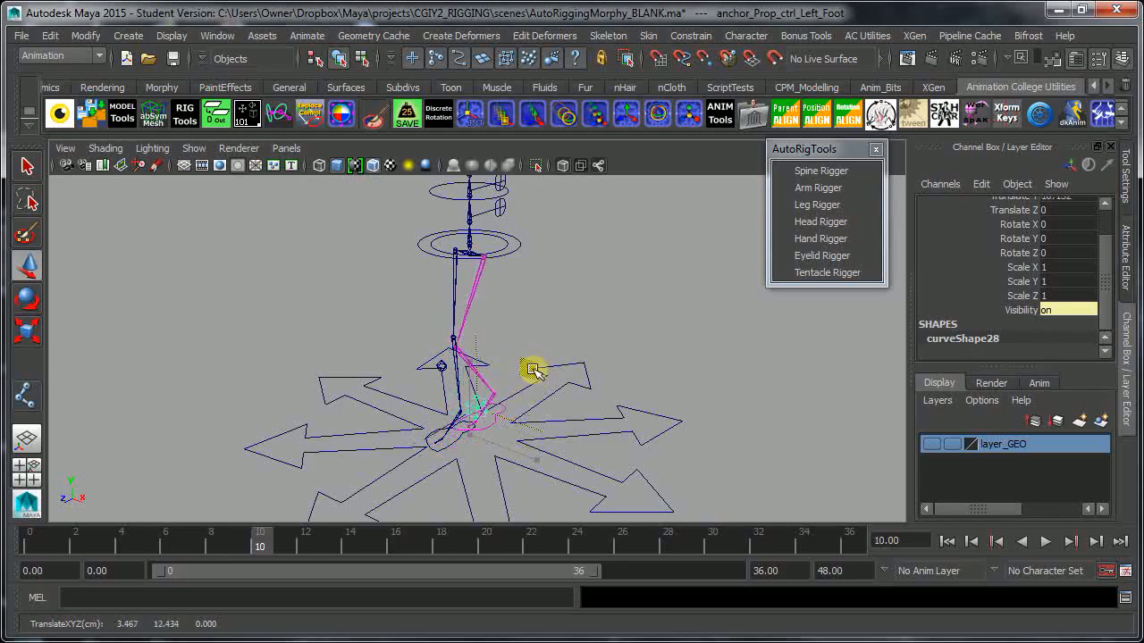
pyautogui.click(527, 378)
pyautogui.click(1063, 269)
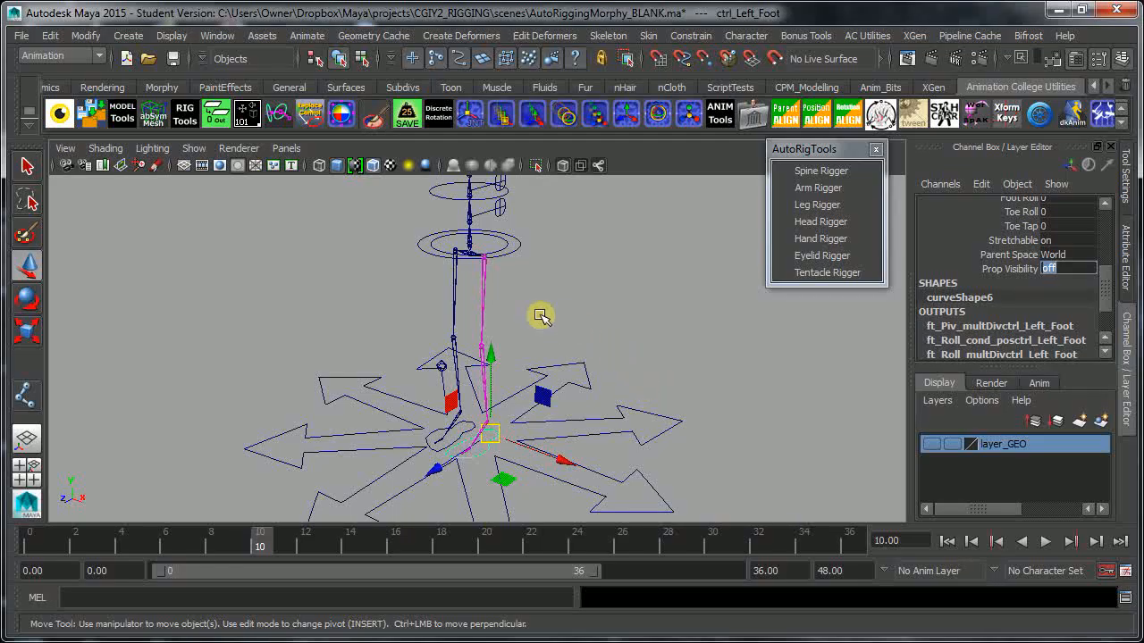
# - Rig the right leg with the Leg Rigger, using jnt_Right_Hip as the hip joint and ctrl_Right_Foot as the foot control
pyautogui.click(453, 285)
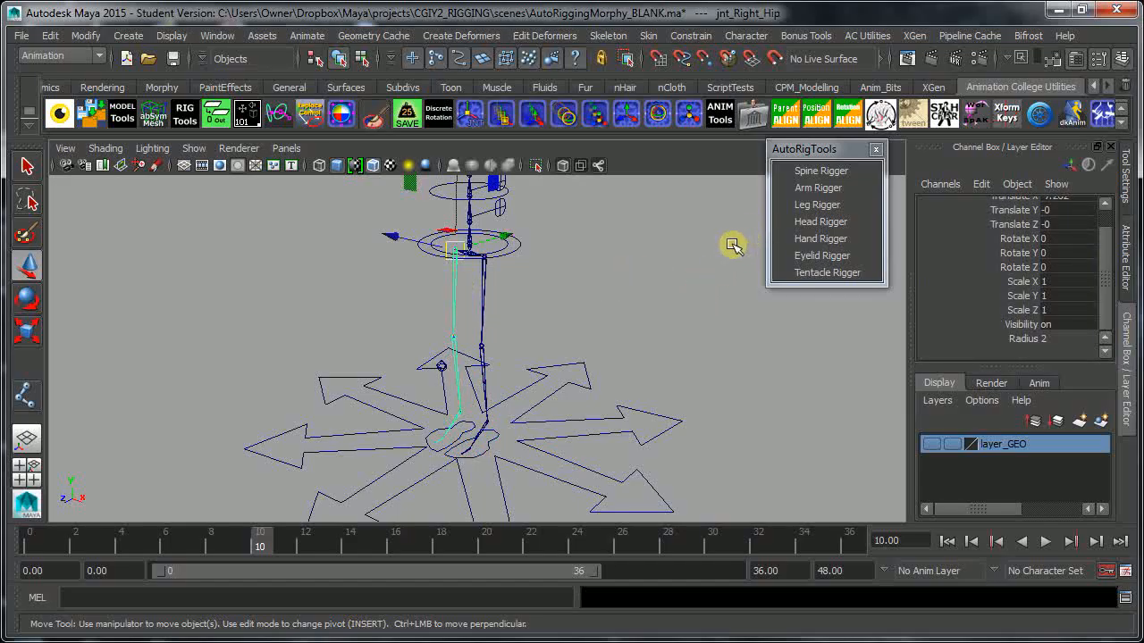
pyautogui.click(808, 205)
pyautogui.click(831, 382)
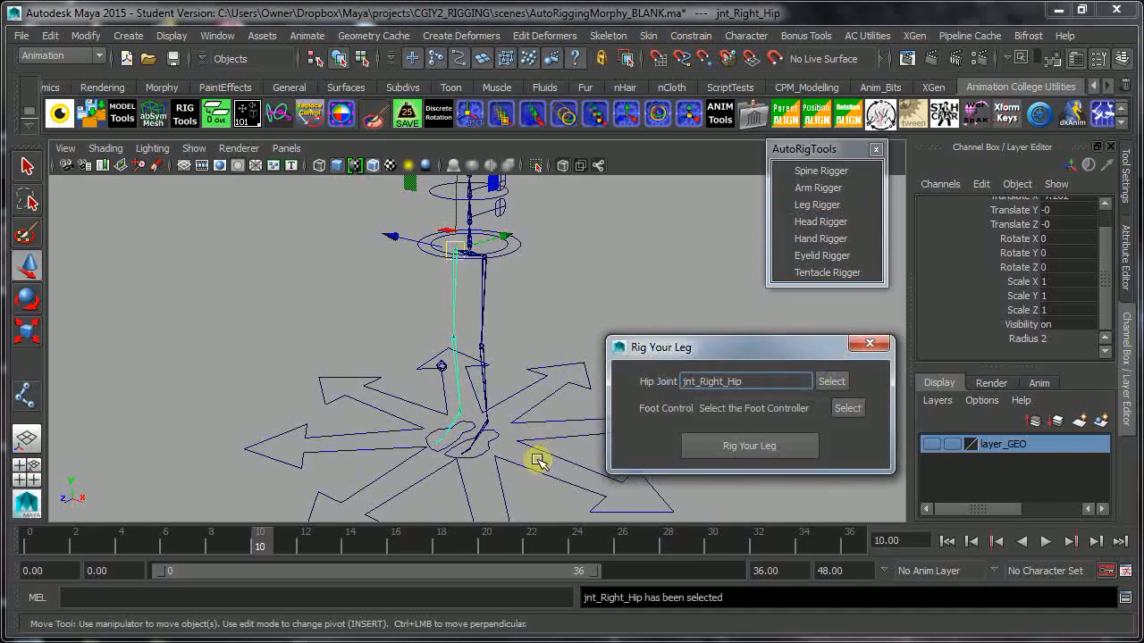
pyautogui.click(430, 451)
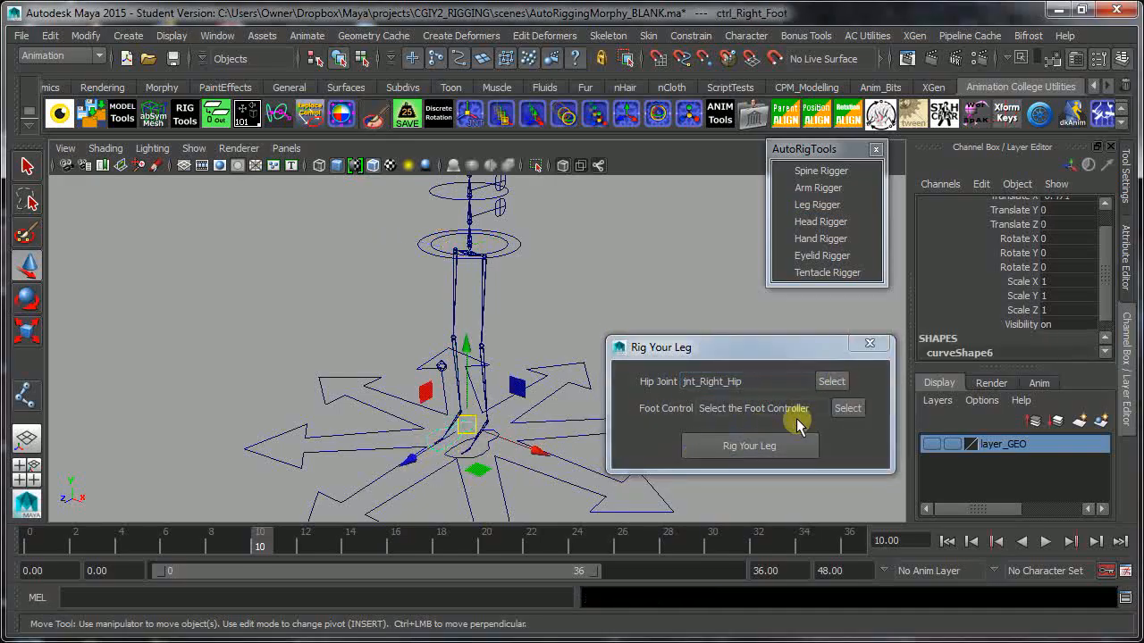
pyautogui.click(847, 409)
pyautogui.click(774, 439)
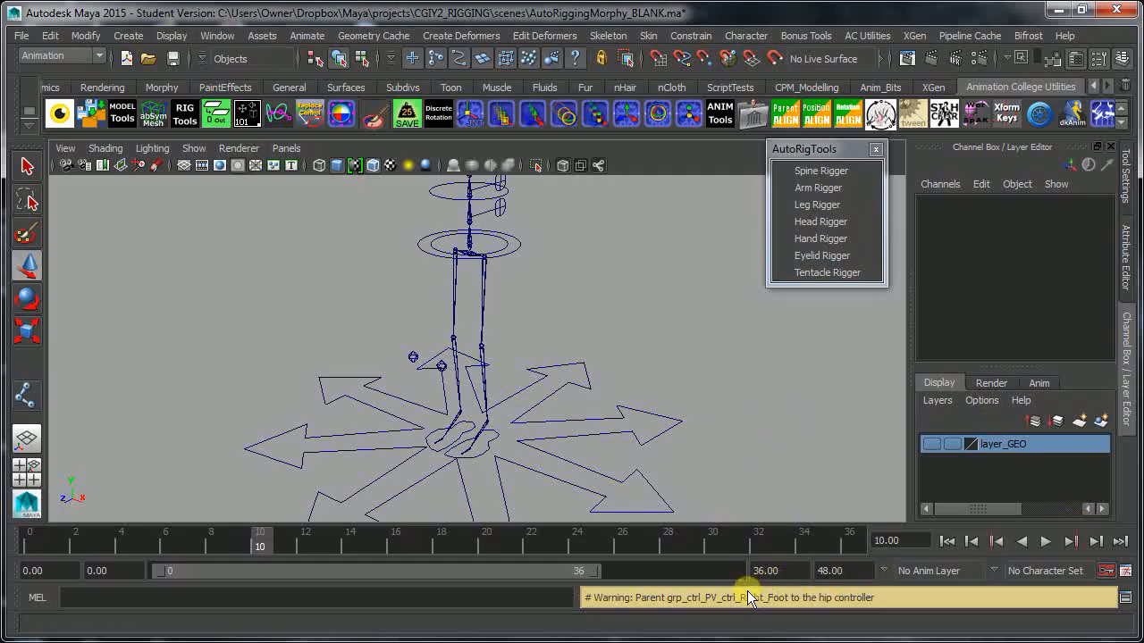
# - Parent grp_ctrl_PV_ctrl_Right_Foot to the ctrl_Hips control and move the Outliner out of the way
pyautogui.moveTo(1142, 209); pyautogui.dragTo(781, 211)
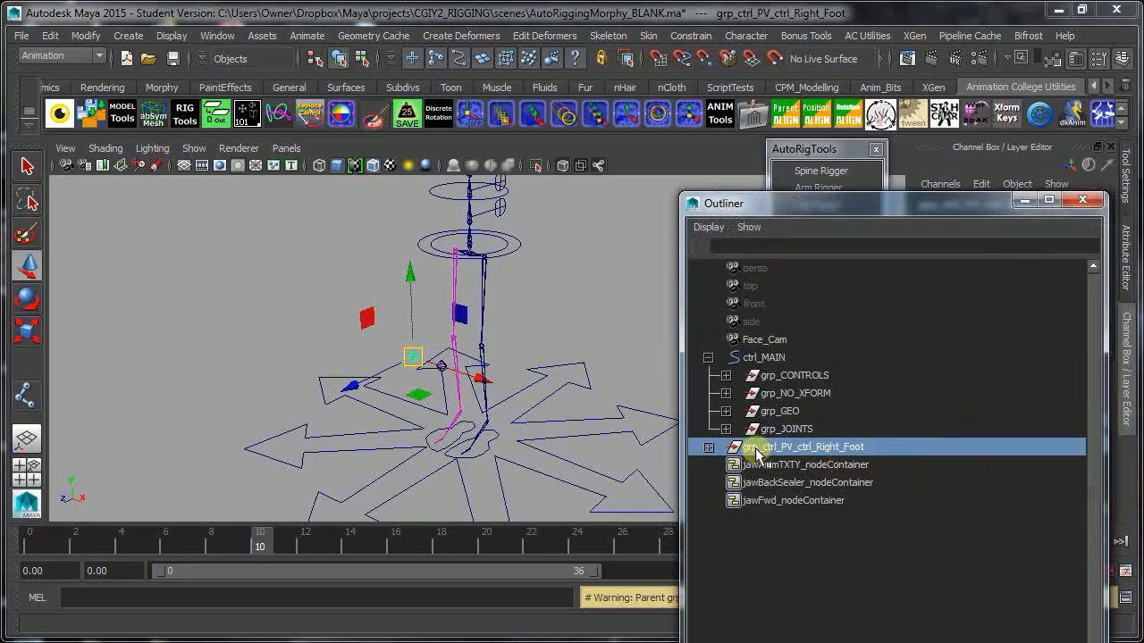
pyautogui.click(435, 245)
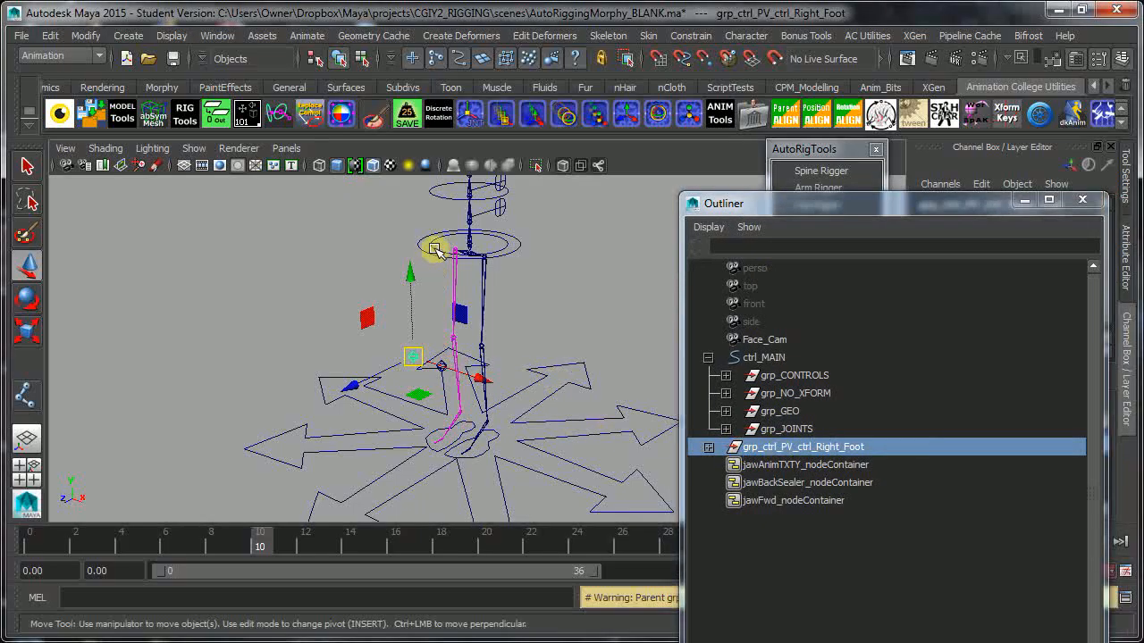
pyautogui.press('p')
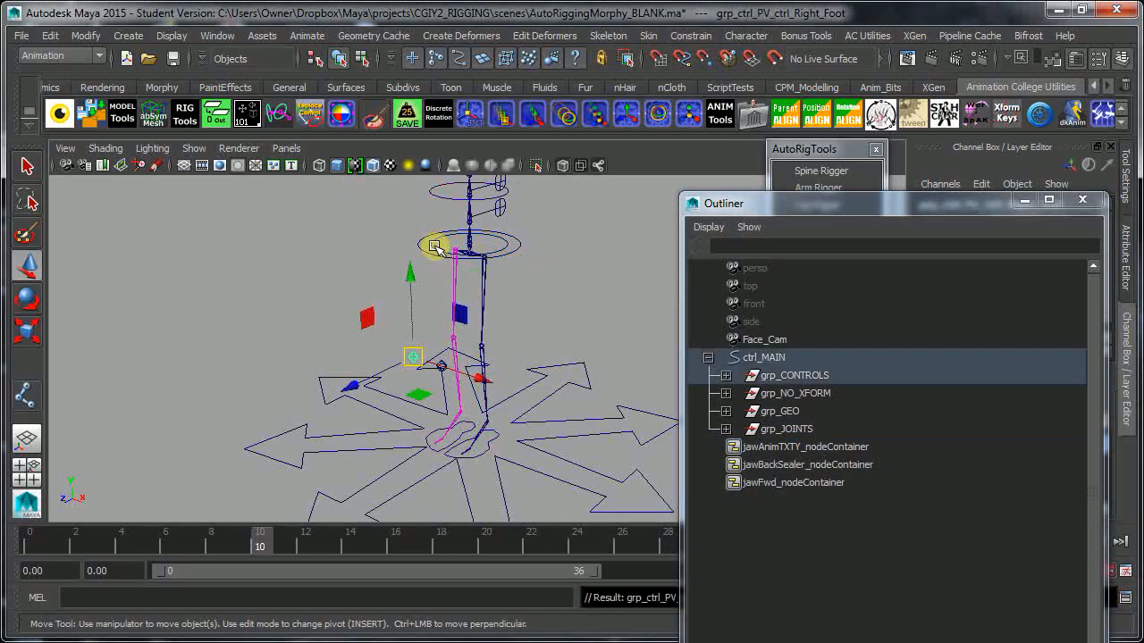
pyautogui.moveTo(814, 204); pyautogui.dragTo(1143, 205)
# - Test both rigged legs by moving ctrl_Hips, and undo the move
pyautogui.click(503, 239)
pyautogui.moveTo(520, 196)
pyautogui.mouseDown(button='middle')
pyautogui.moveTo(503, 222)
pyautogui.moveTo(536, 204)
pyautogui.moveTo(536, 232)
pyautogui.moveTo(481, 209)
pyautogui.moveTo(537, 181)
pyautogui.moveTo(455, 173)
pyautogui.moveTo(528, 220)
pyautogui.moveTo(493, 208)
pyautogui.moveTo(477, 143)
pyautogui.moveTo(534, 252)
pyautogui.moveTo(483, 208)
pyautogui.moveTo(505, 192)
pyautogui.mouseUp(button='middle')
pyautogui.hotkey('ctrl', 'z')
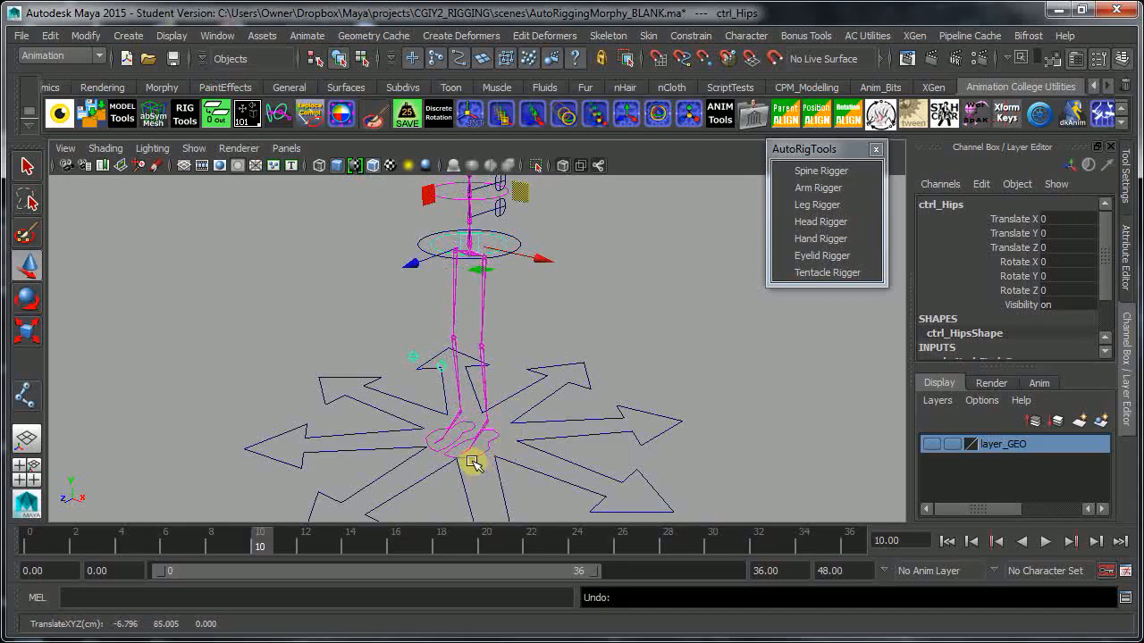
# - Compare the right foot control's attributes with the left foot's and set Stretchable to off on ctrl_Left_Foot
pyautogui.click(454, 440)
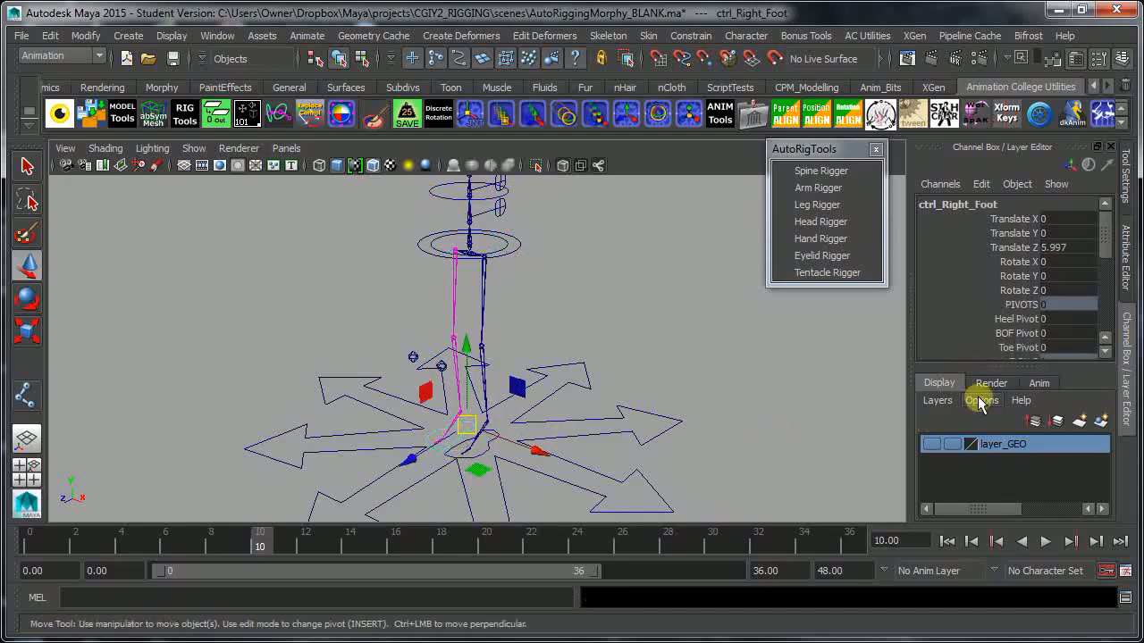
pyautogui.moveTo(1109, 242); pyautogui.dragTo(1102, 276)
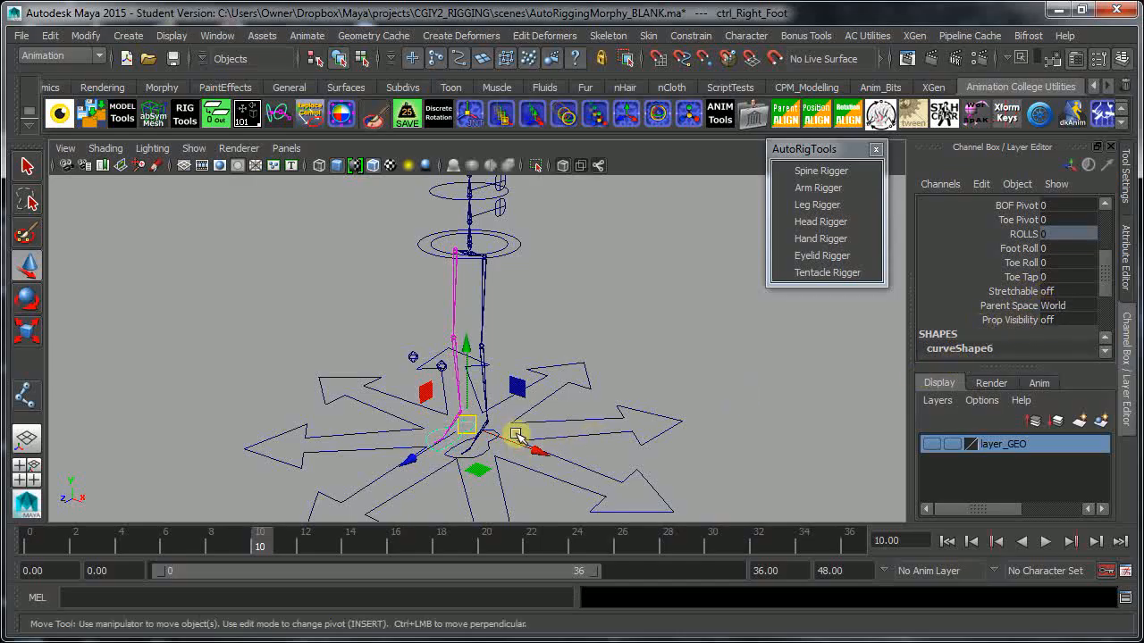
pyautogui.click(478, 454)
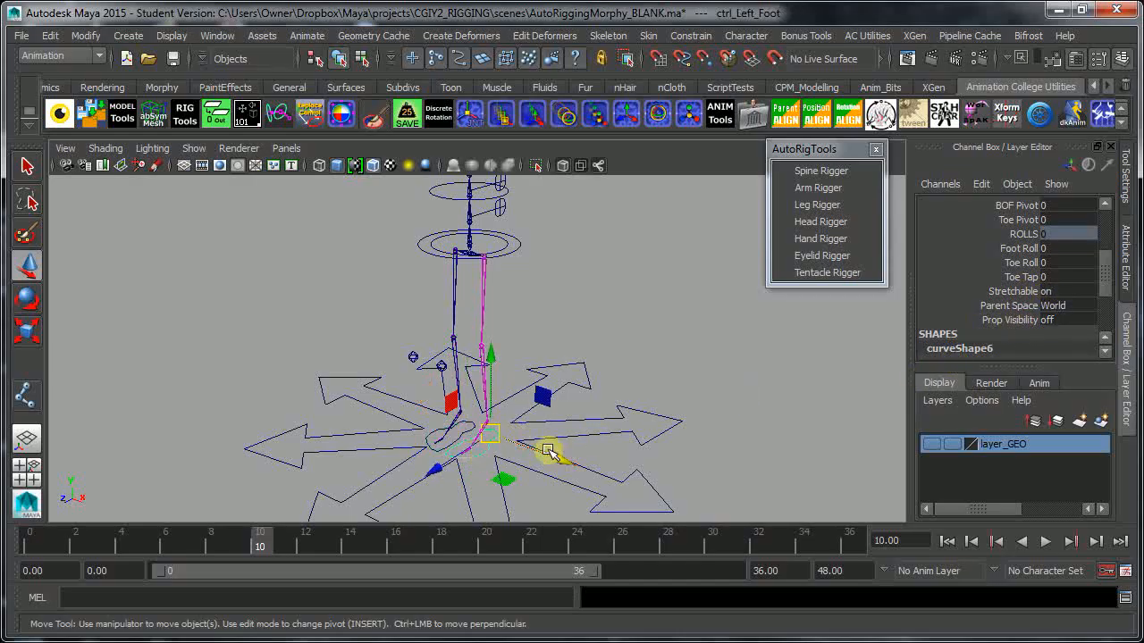
pyautogui.click(1061, 291)
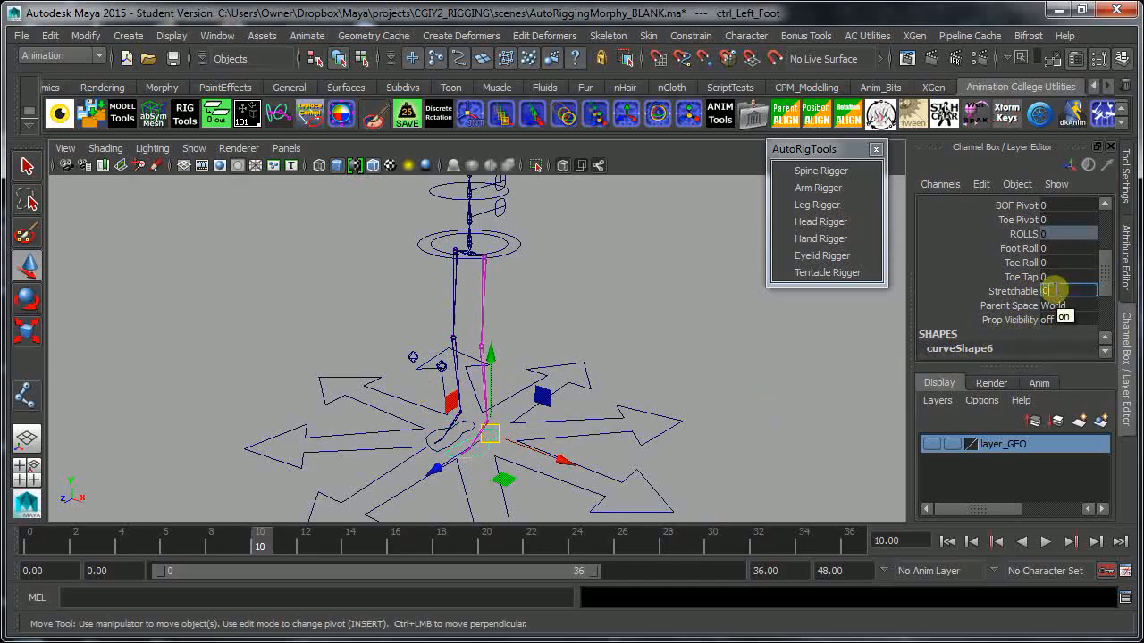
pyautogui.click(1050, 290)
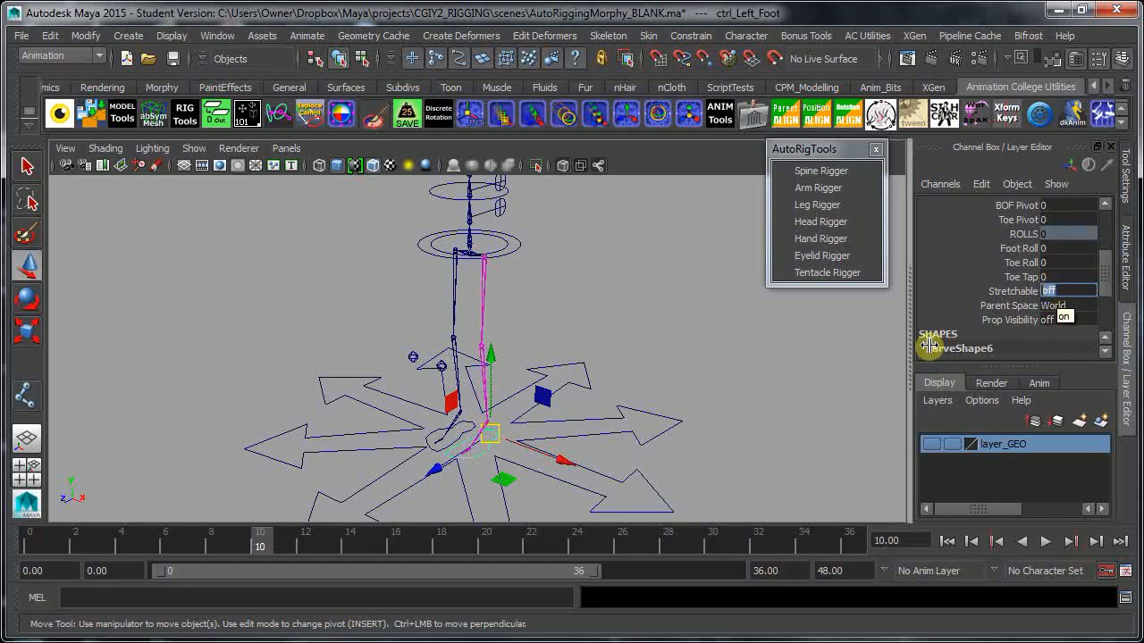
# - Test the legs with stretching off by lowering and shifting ctrl_Hips, and undo the move
pyautogui.click(503, 249)
pyautogui.moveTo(520, 193); pyautogui.dragTo(494, 215, button='middle')
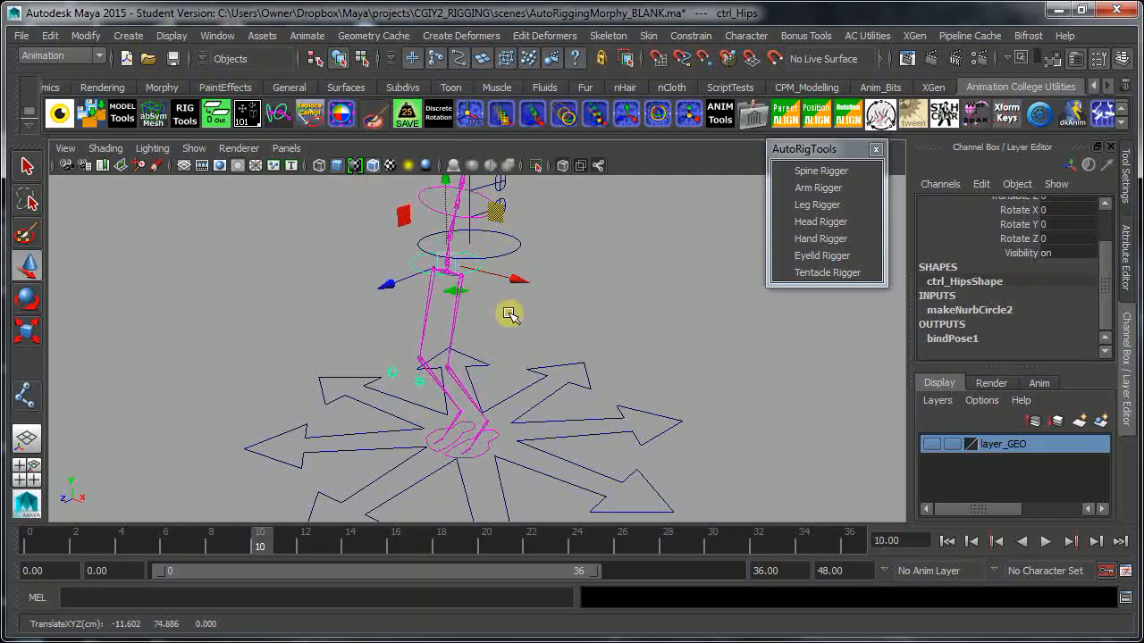
pyautogui.hotkey('ctrl', 'z')
# - Test the right leg's bending by raising ctrl_Right_Foot, and undo the move
pyautogui.click(439, 452)
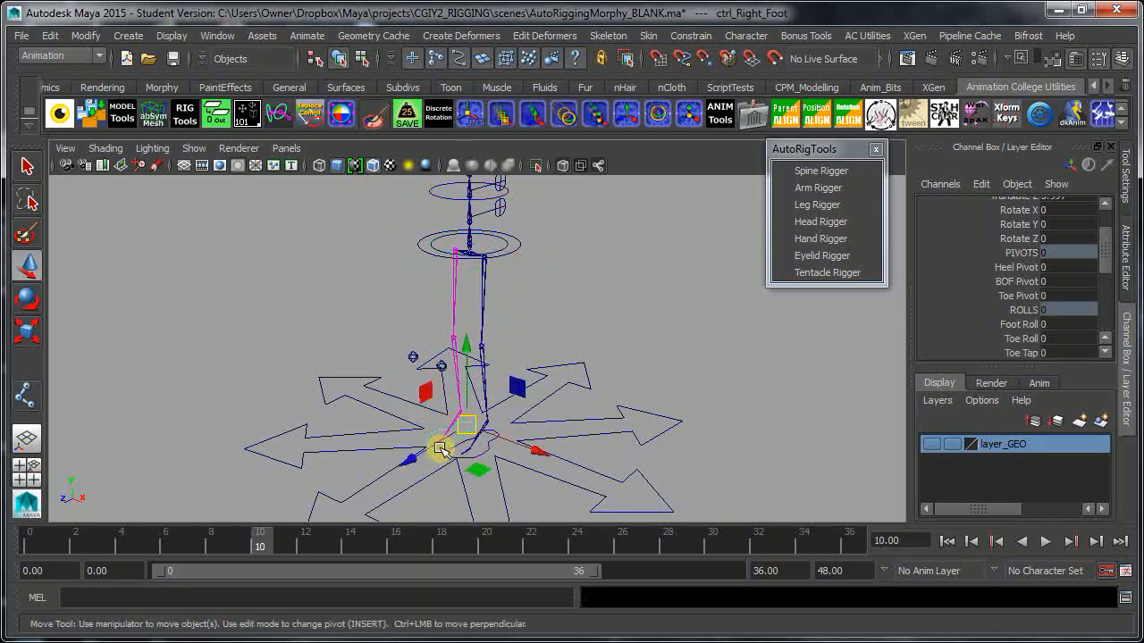
pyautogui.moveTo(429, 397); pyautogui.dragTo(398, 260, button='middle')
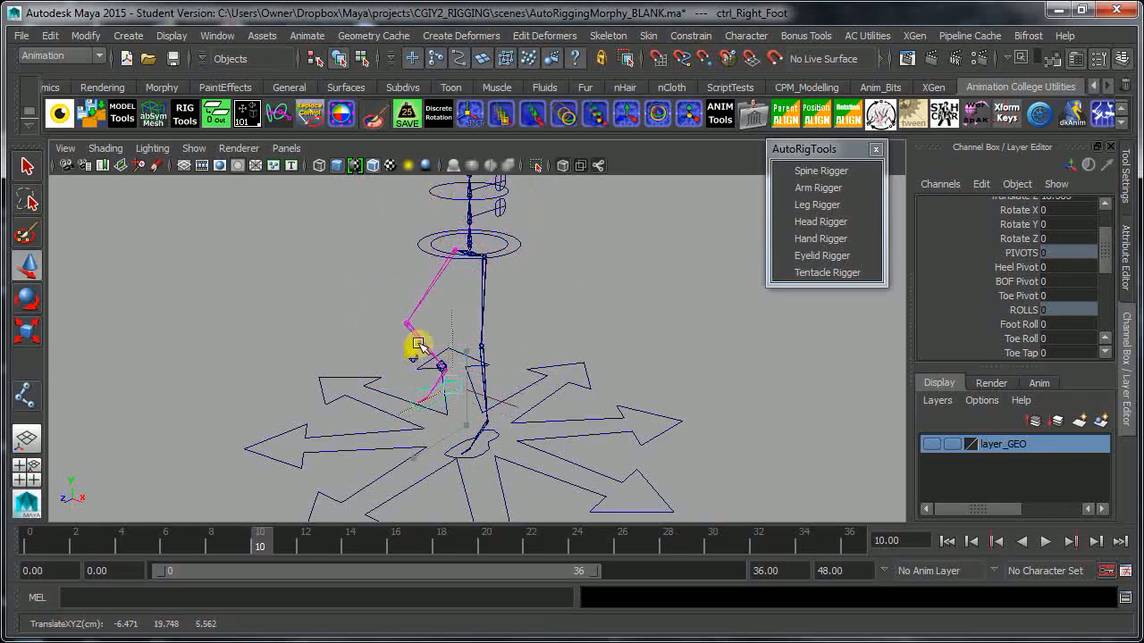
pyautogui.hotkey('ctrl', 'z')
pyautogui.keyDown('alt'); pyautogui.moveTo(572, 367); pyautogui.dragTo(579, 460, button='middle'); pyautogui.keyUp('alt')
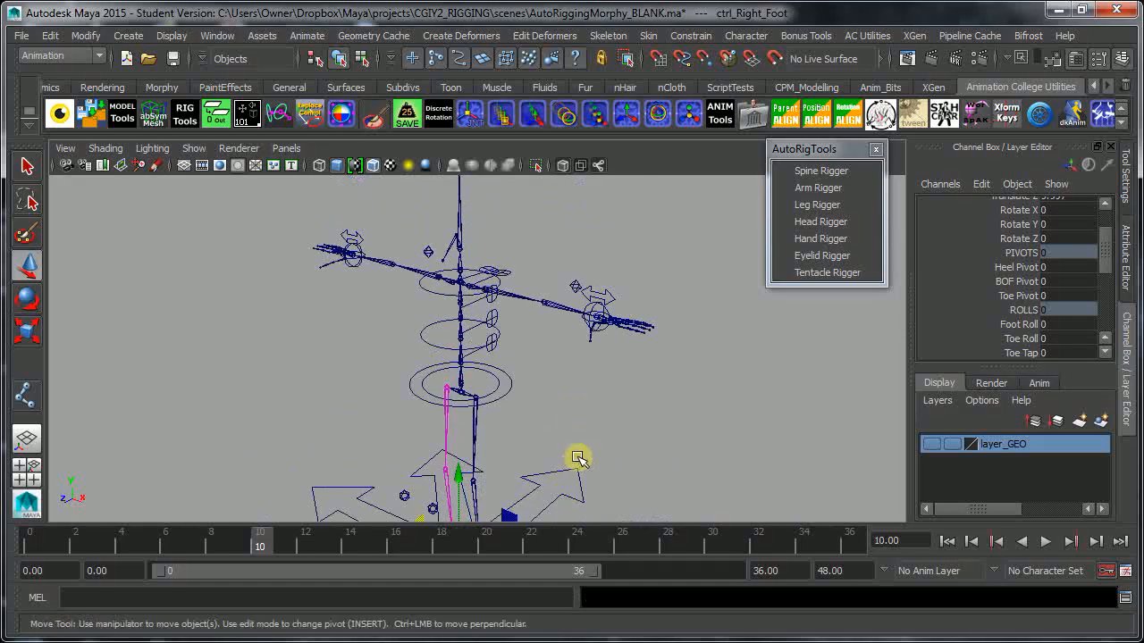